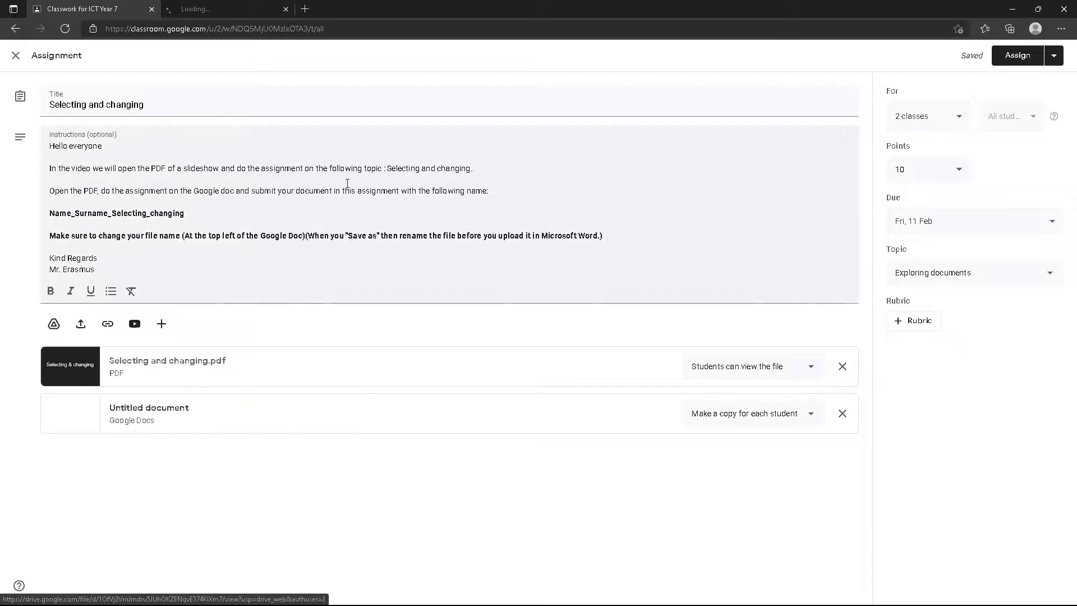
Open the Untitled document attachment in a new browser tab from its right-click menu
right_click(130, 412)
click(195, 209)
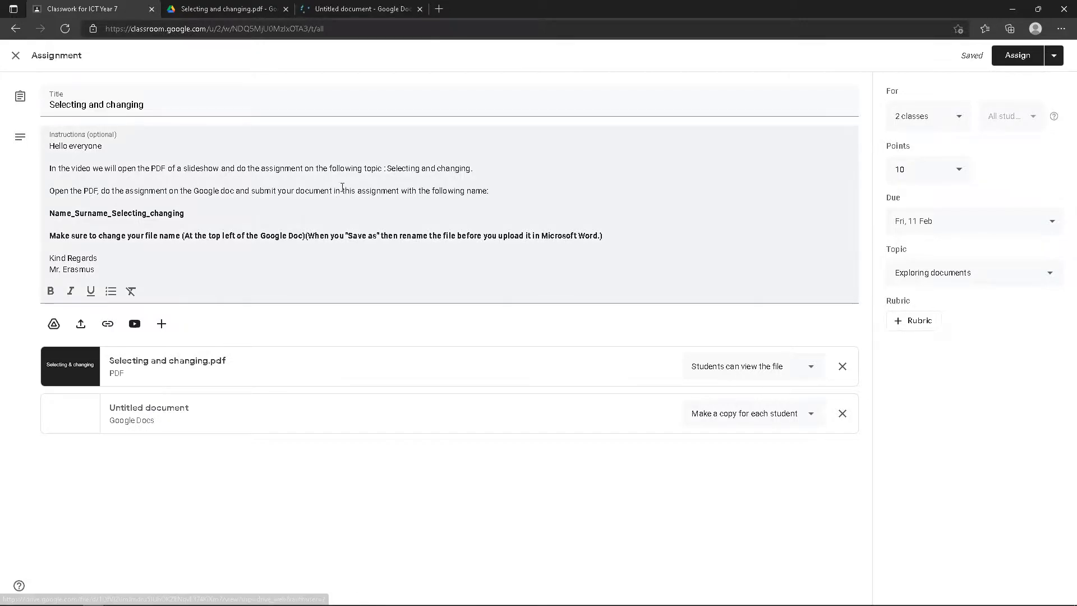
Page through the Selecting and changing PDF, then return to the blank Untitled document
click(256, 10)
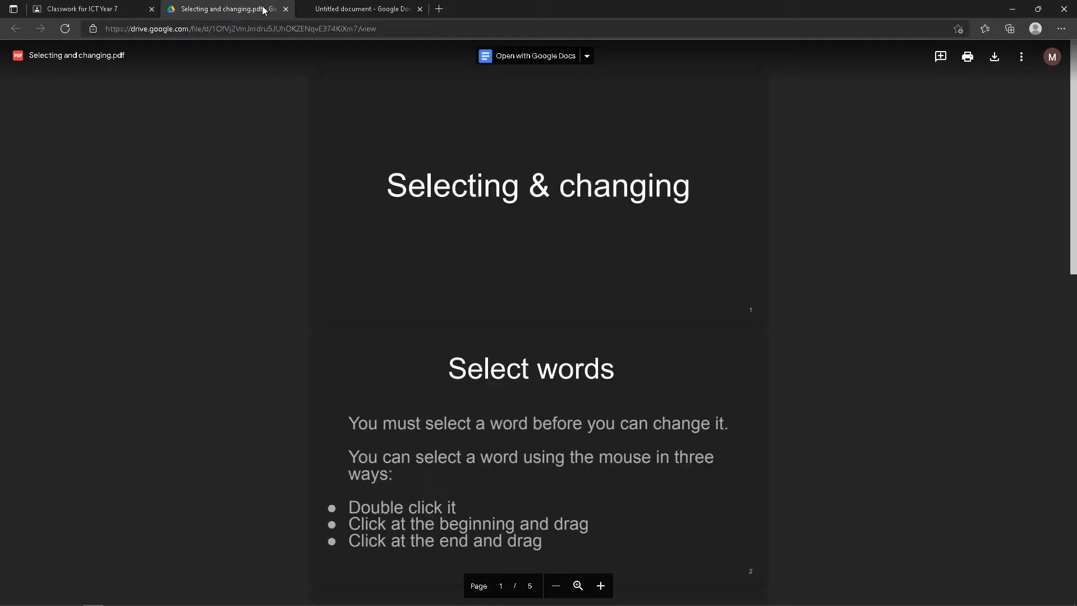
scroll(517, 215, down, 6)
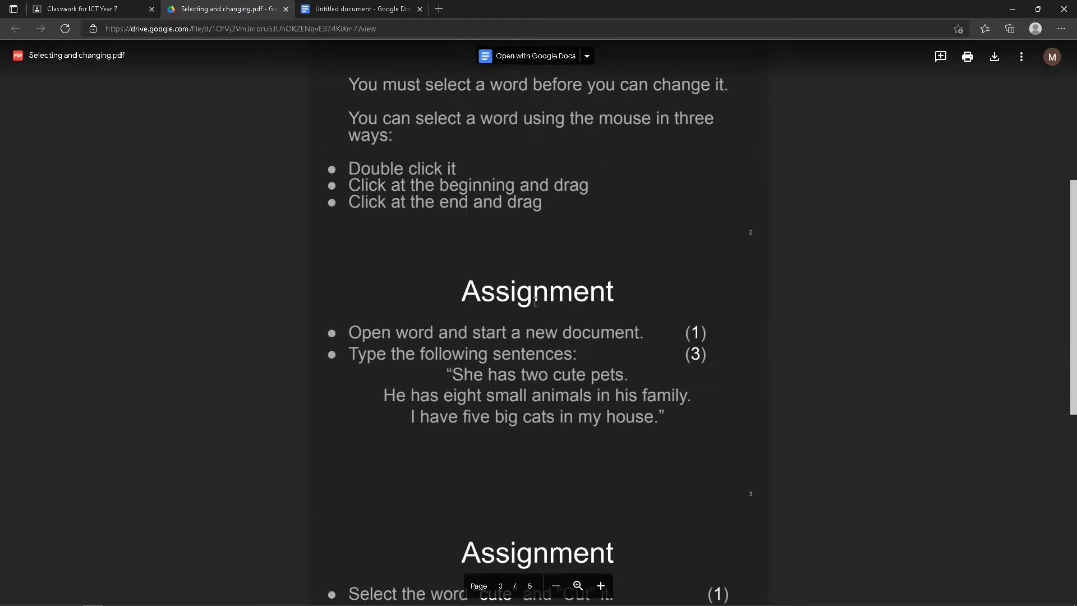
scroll(517, 295, down, 8)
scroll(584, 298, up, 13)
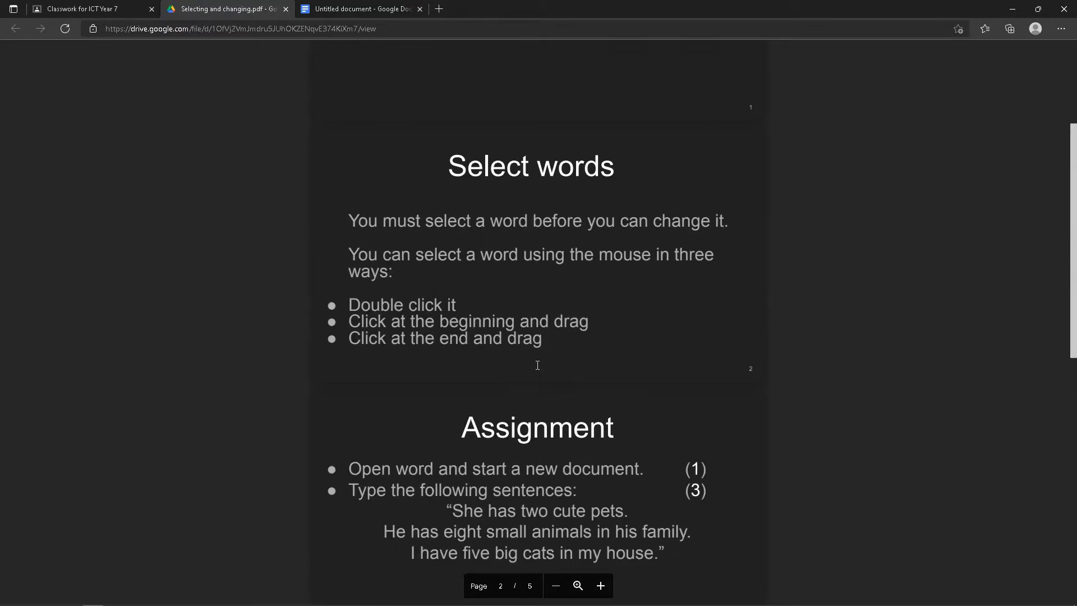
click(365, 9)
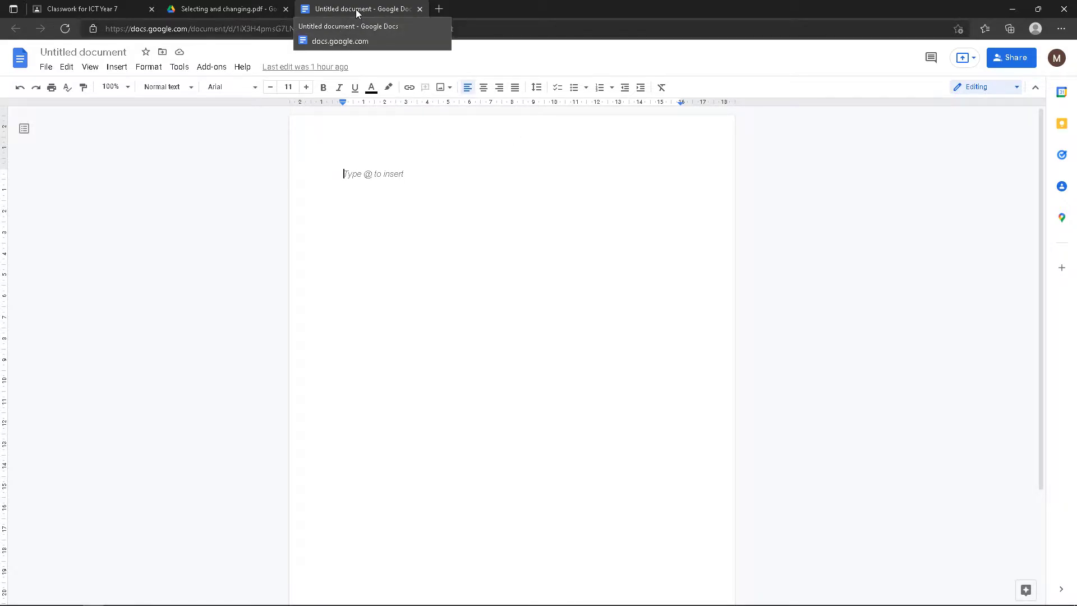
Put the PDF window on the left and the Docs window on the right, showing the Assignment page
drag(356, 9, 1076, 241)
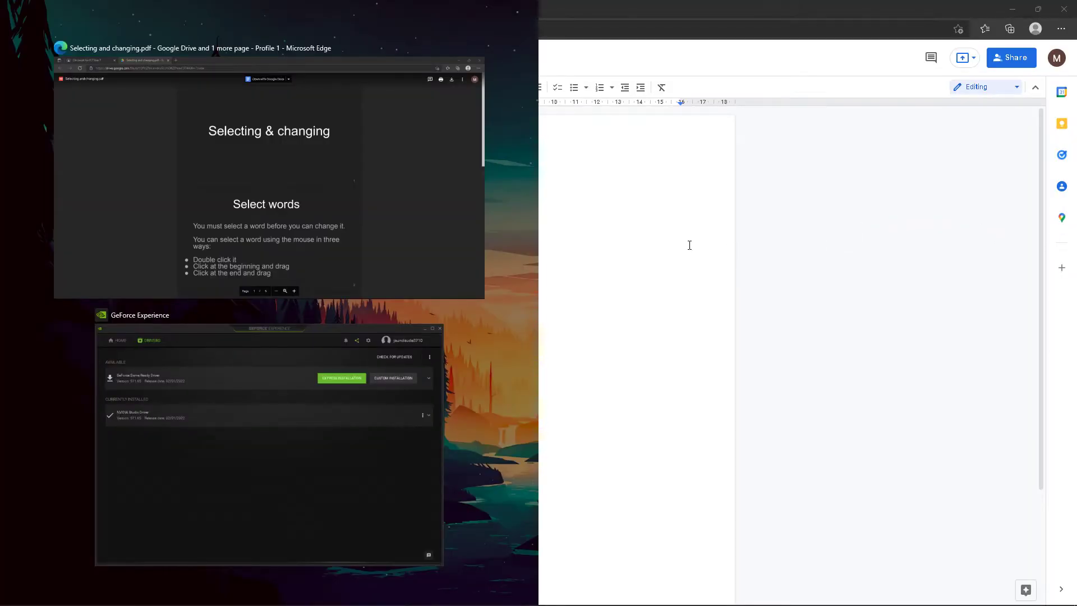
click(159, 177)
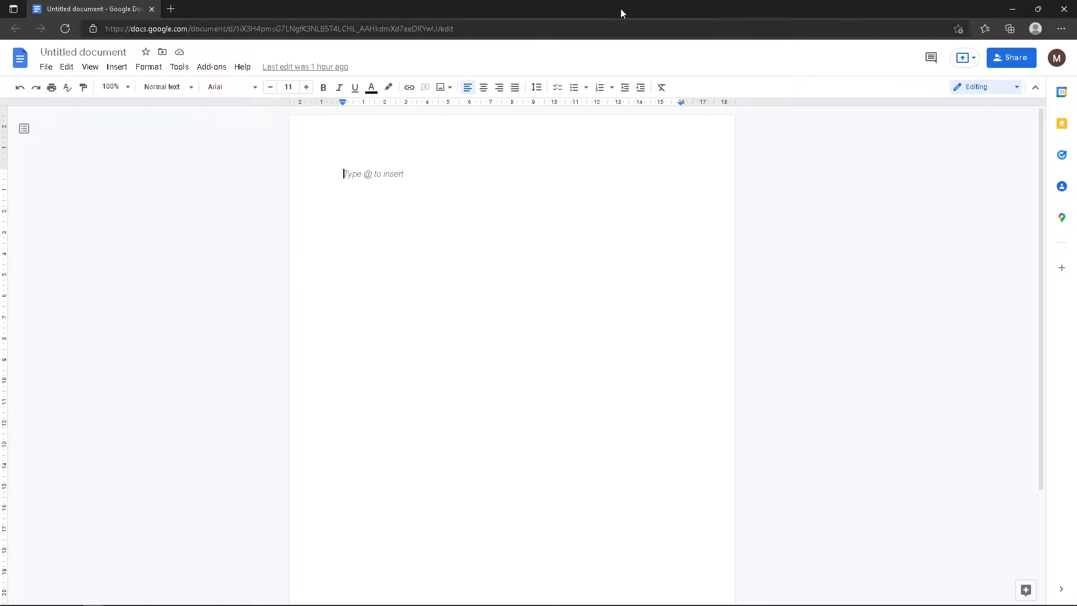
drag(621, 8, 1076, 272)
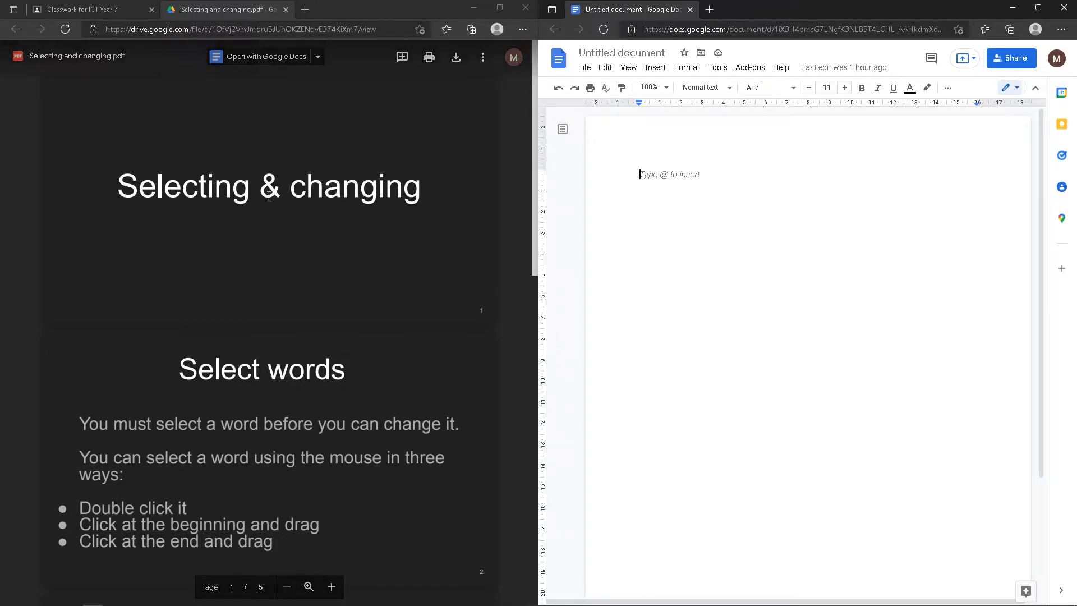
scroll(298, 255, down, 3)
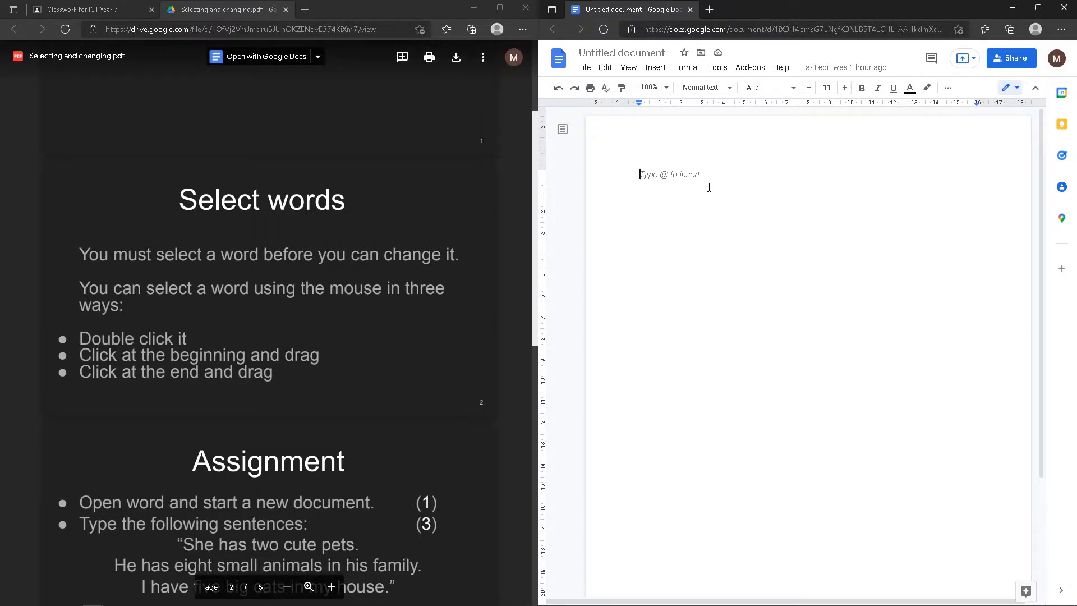
Type 'If I have a sentence over here.' and double-click to select 'sentence'
text(If I have)
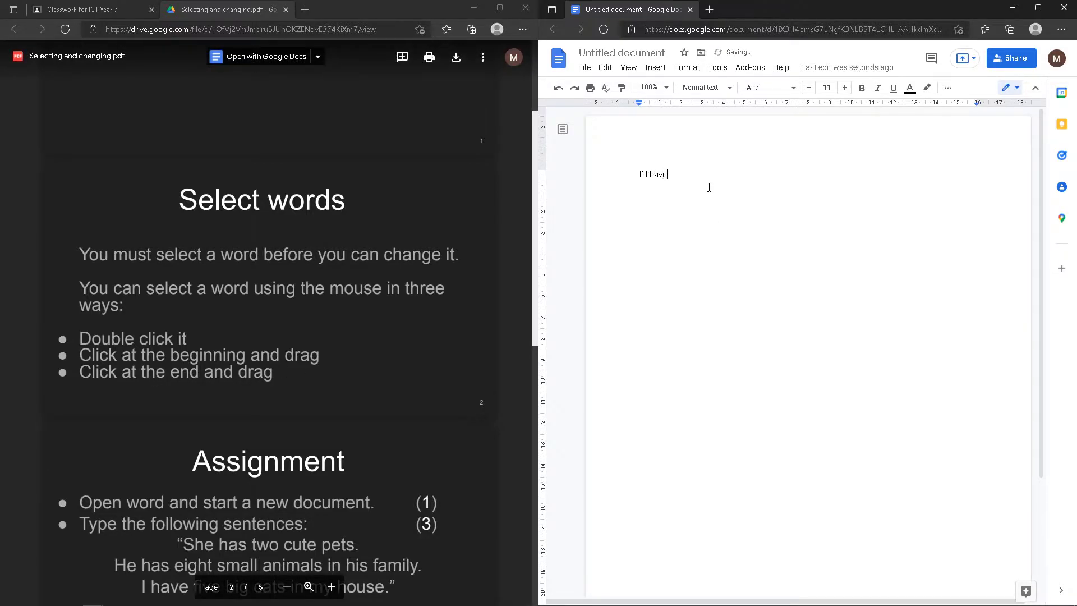
text( a sentence over here.)
double_click(692, 177)
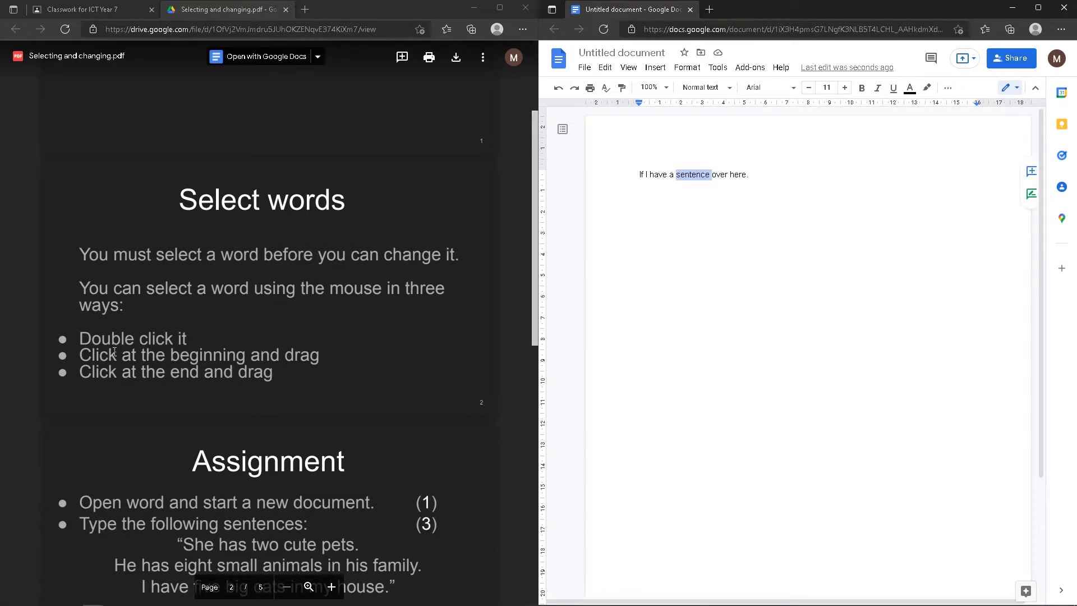
click(807, 294)
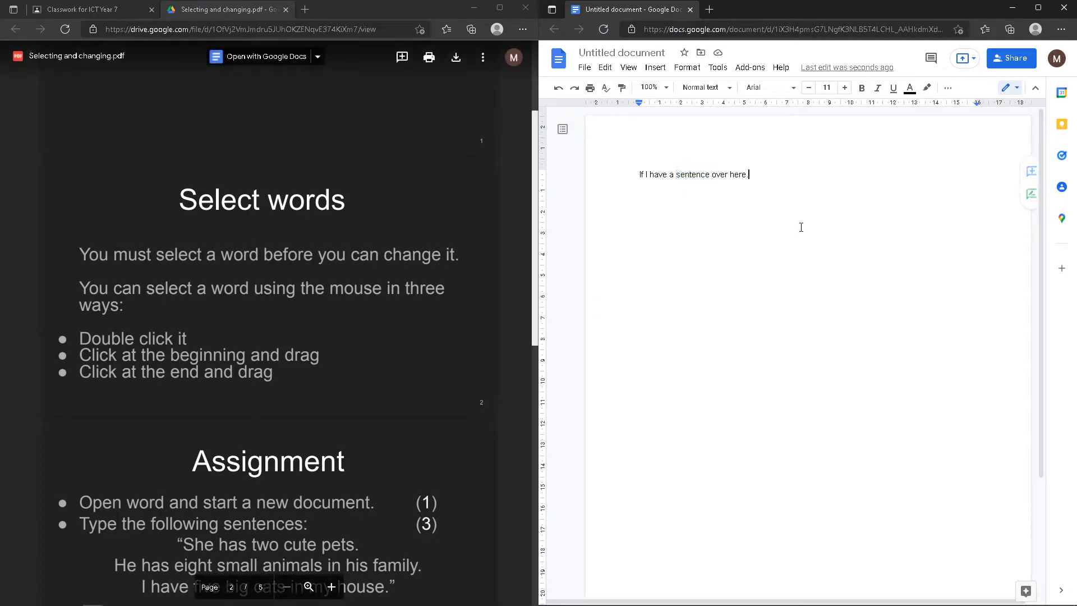
Select 'sentence' by dragging forwards, from the line start, and backwards, then by double-click
drag(676, 175, 711, 174)
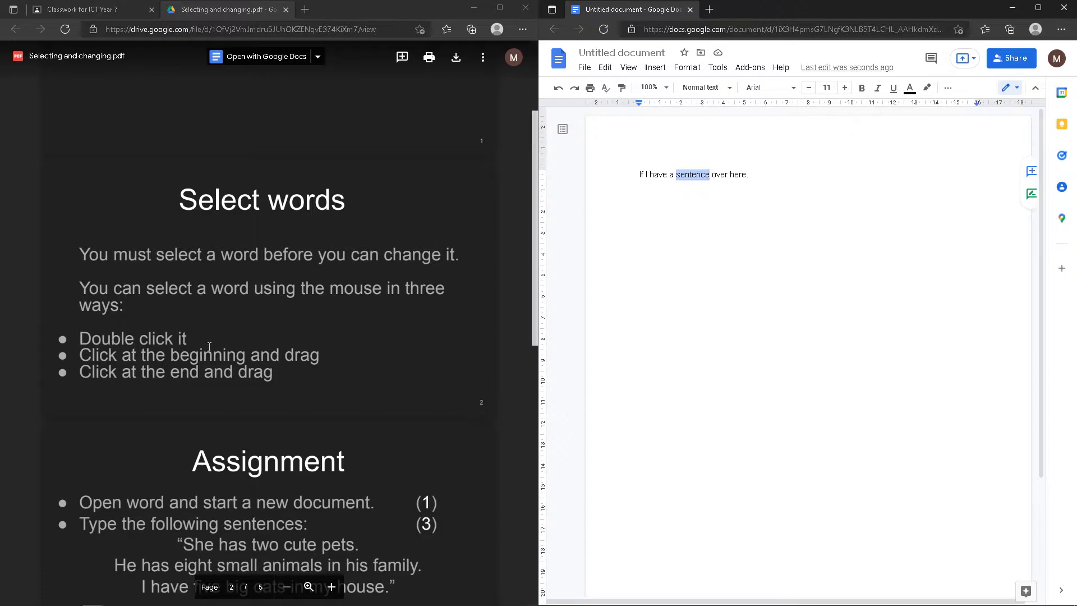
drag(639, 174, 749, 175)
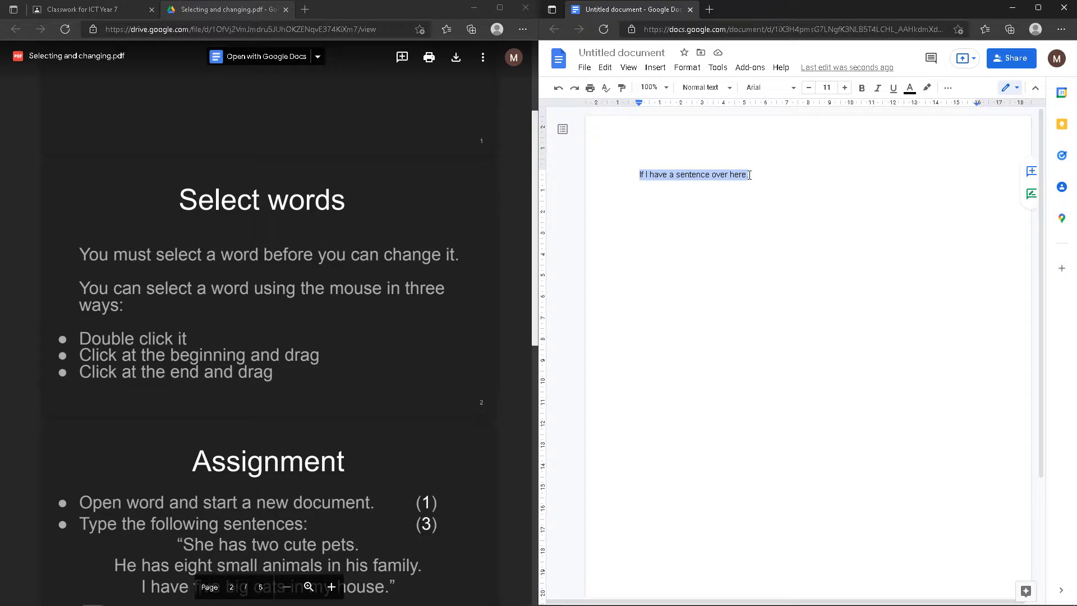
click(766, 249)
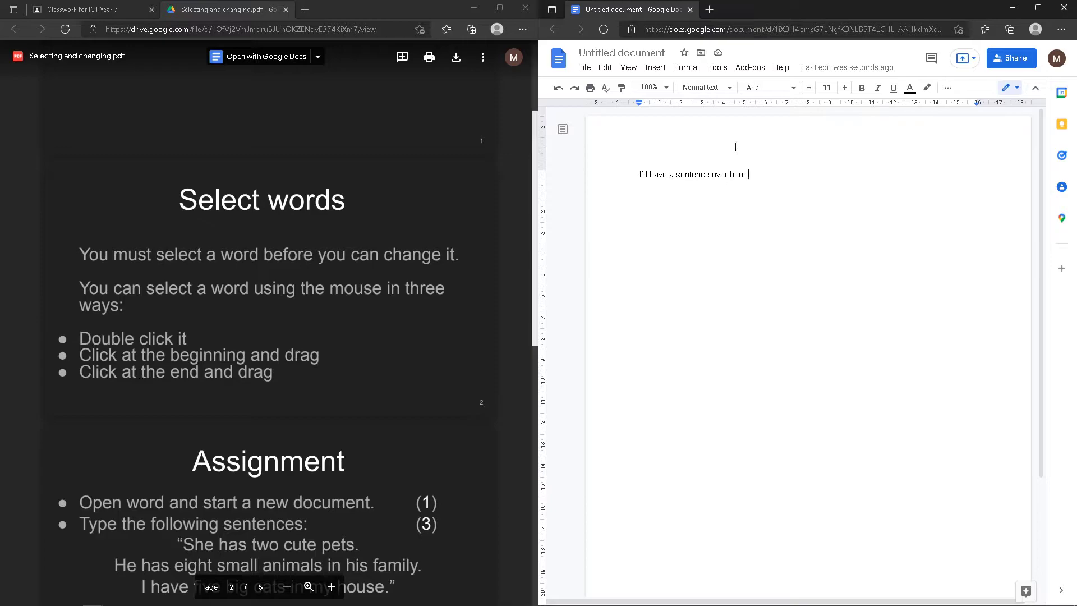
drag(710, 174, 677, 177)
click(790, 232)
double_click(692, 174)
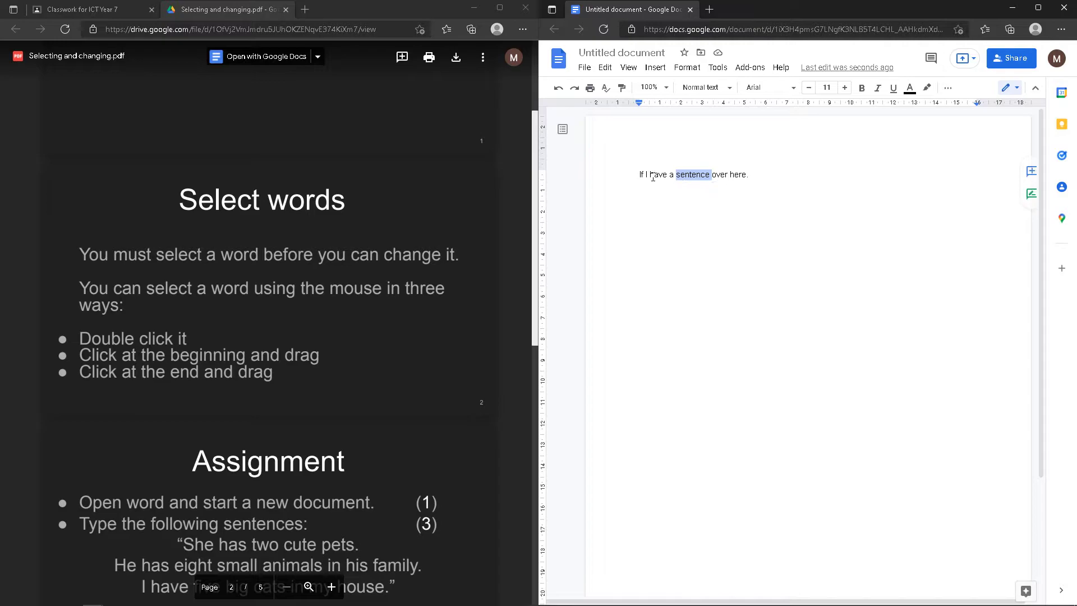
click(854, 263)
Drag-select 'sentence' and undo the accidental move of the word
drag(677, 174, 733, 175)
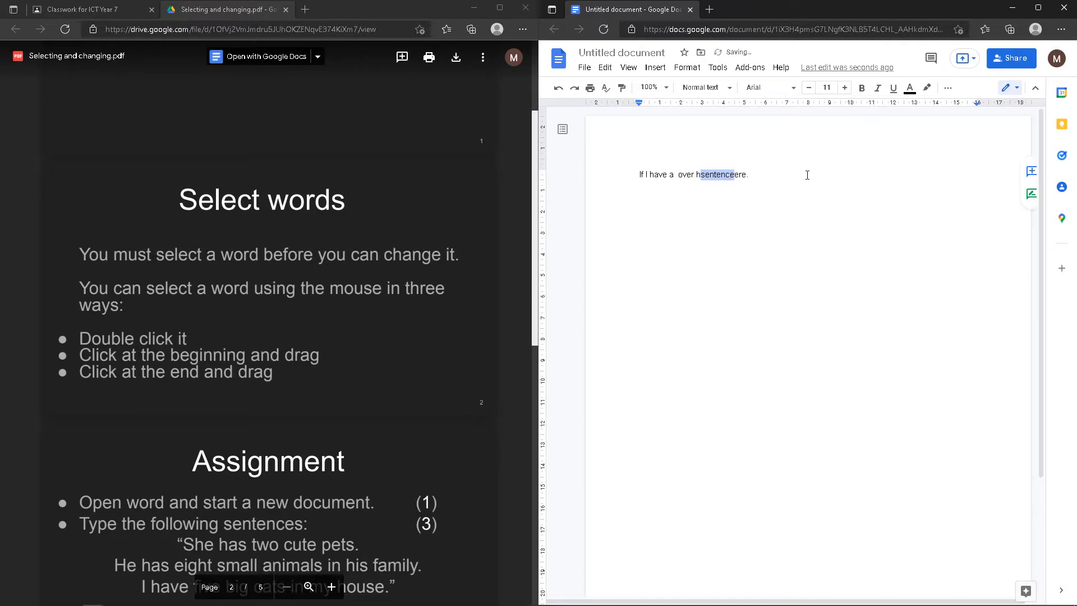
key(ctrl+z)
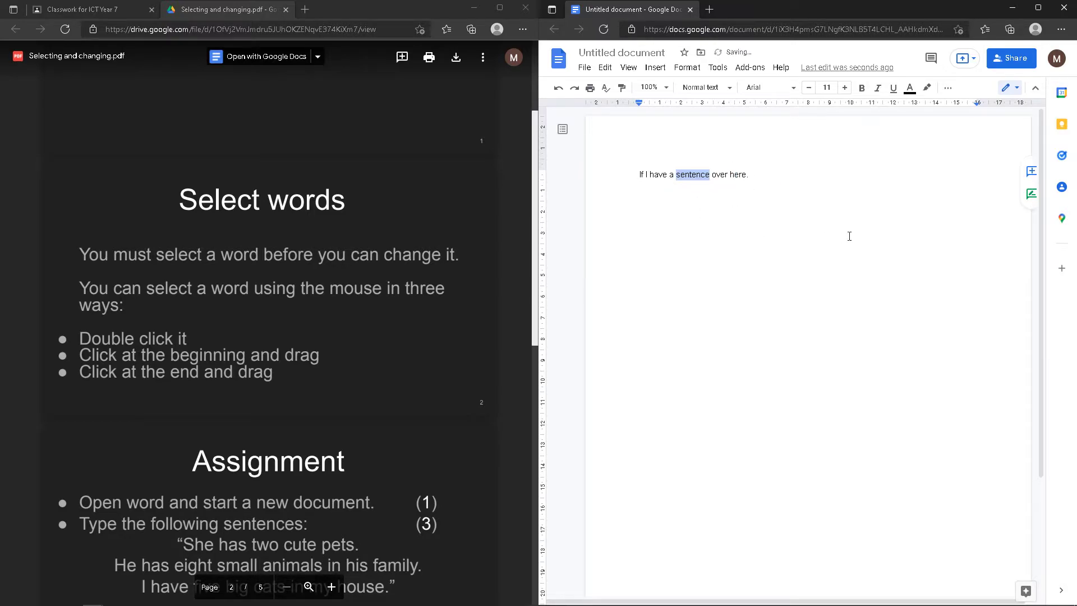
click(849, 237)
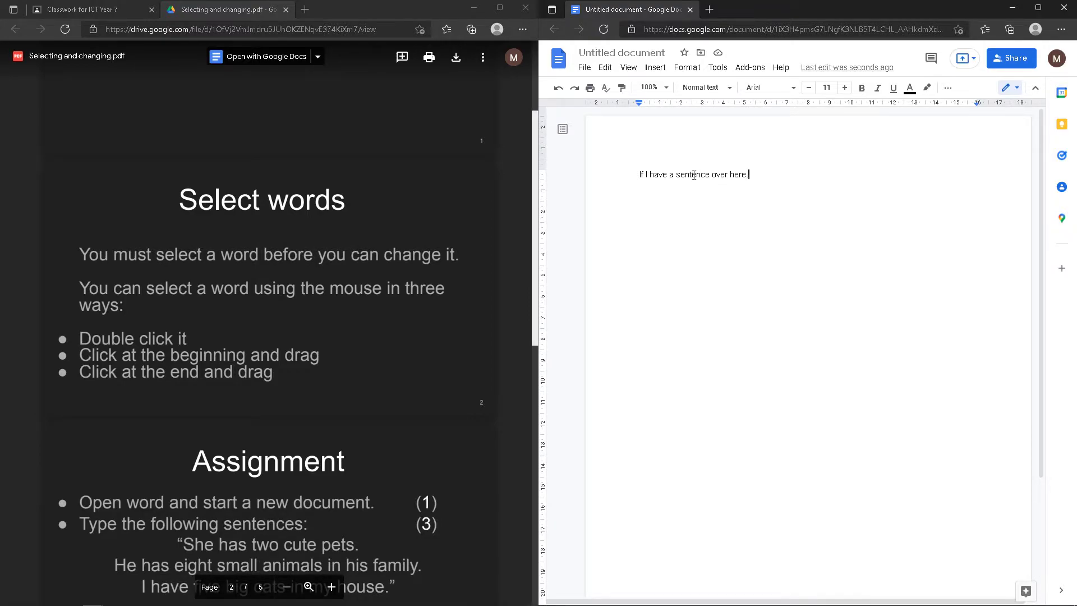
Double-click to select the words 'sentence', 'have' and 'here' in turn
double_click(693, 175)
double_click(652, 175)
click(739, 175)
double_click(739, 175)
double_click(693, 175)
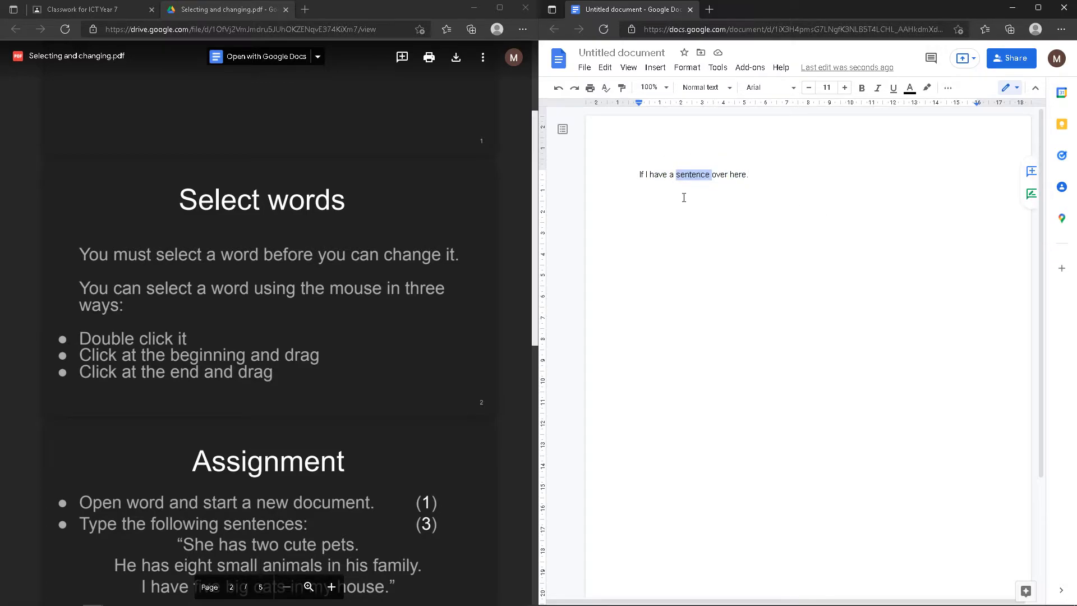
double_click(655, 175)
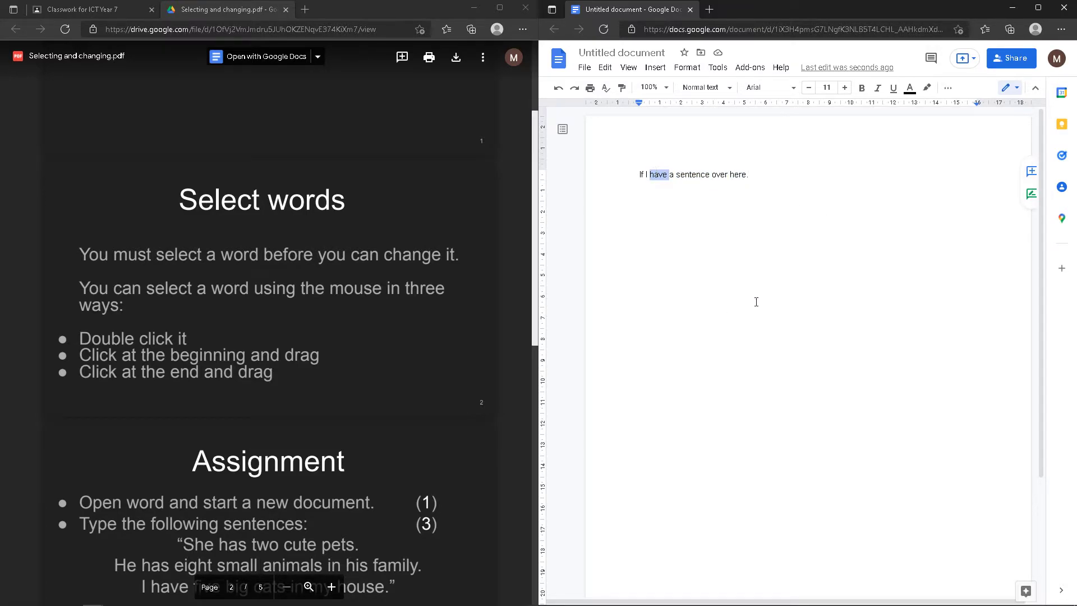
click(768, 177)
Erase the end of the practice sentence and select the remaining line
click(775, 190)
key(BackSpace)
key(BackSpace)
key(BackSpace)
key(BackSpace)
key(BackSpace)
key(BackSpace)
key(BackSpace)
key(BackSpace)
key(BackSpace)
key(BackSpace)
key(BackSpace)
key(BackSpace)
key(BackSpace)
key(BackSpace)
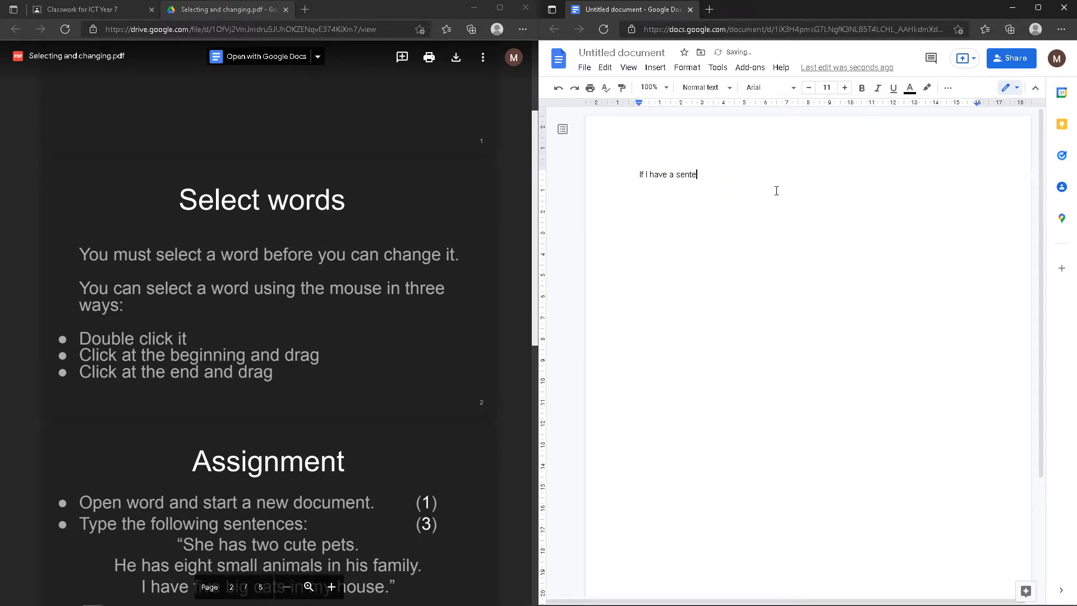
drag(764, 181, 620, 175)
Delete the practice line and type the sentences about two cute pets, eight small animals and five big cats
key(BackSpace)
scroll(272, 326, down, 5)
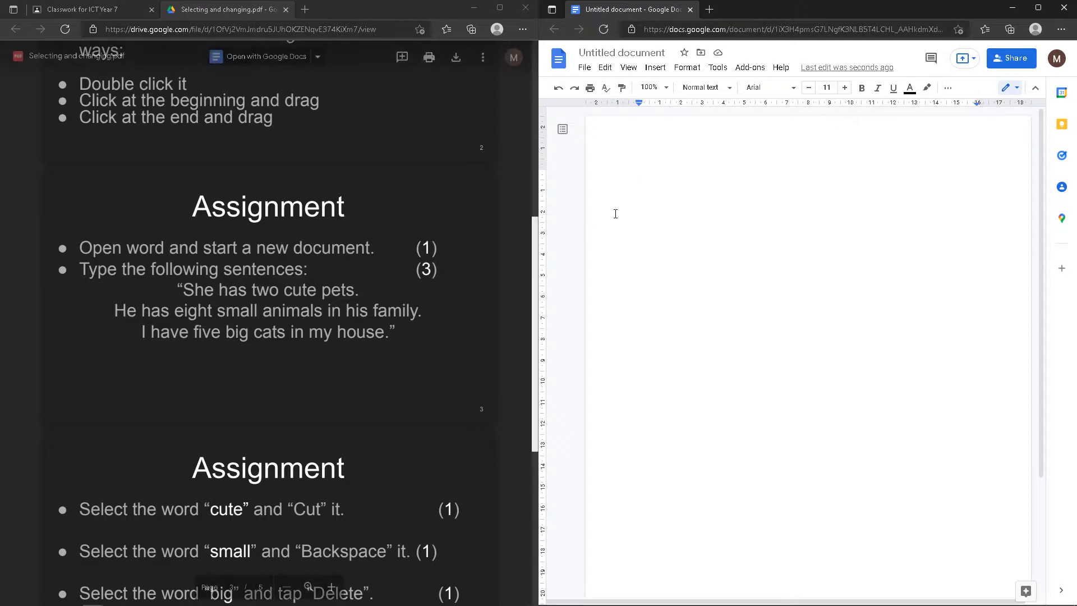
text(She )
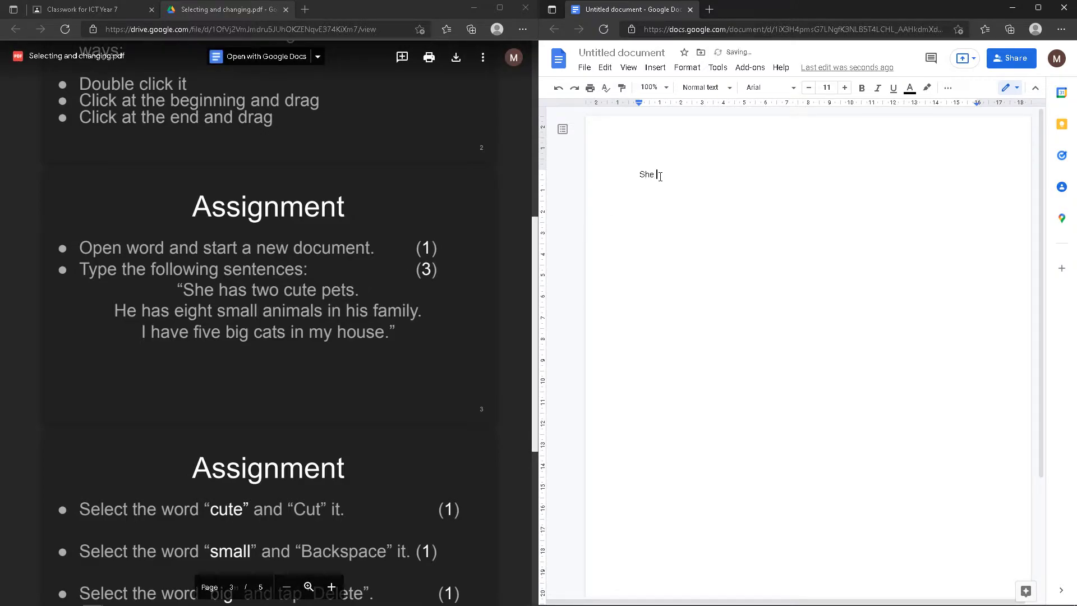
text(has two cat)
key(BackSpace)
key(BackSpace)
text(ute )
text(pets.)
text(He has)
text( eight small s)
text(nimals in his f)
text(amily)
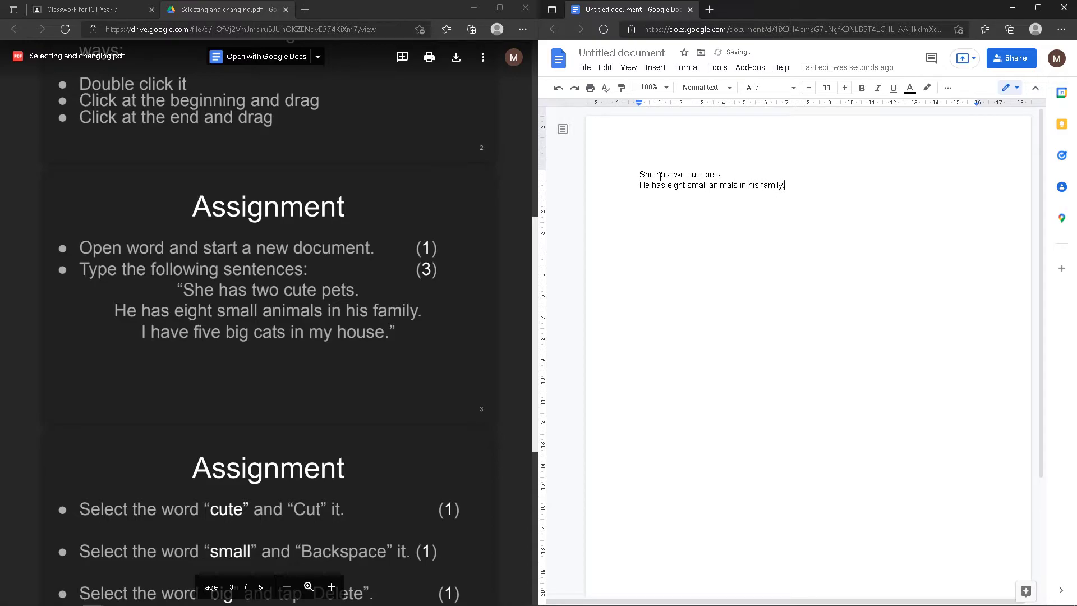
text(. I have five big cats in my house.)
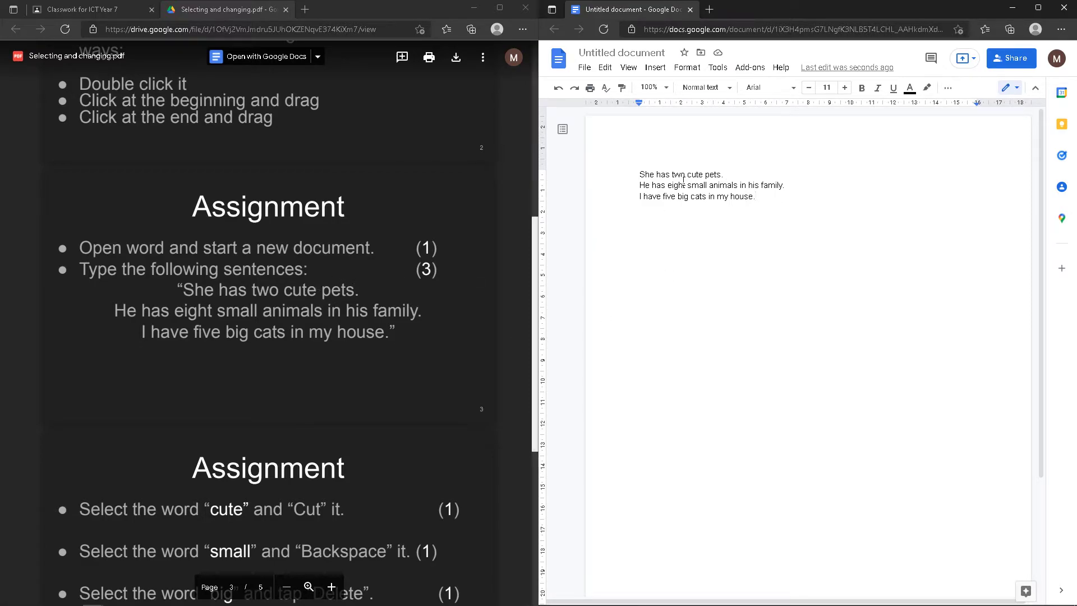
Scroll the PDF to page 4 with the Cut, Backspace and Delete instructions
scroll(454, 298, down, 1)
scroll(437, 281, up, 1)
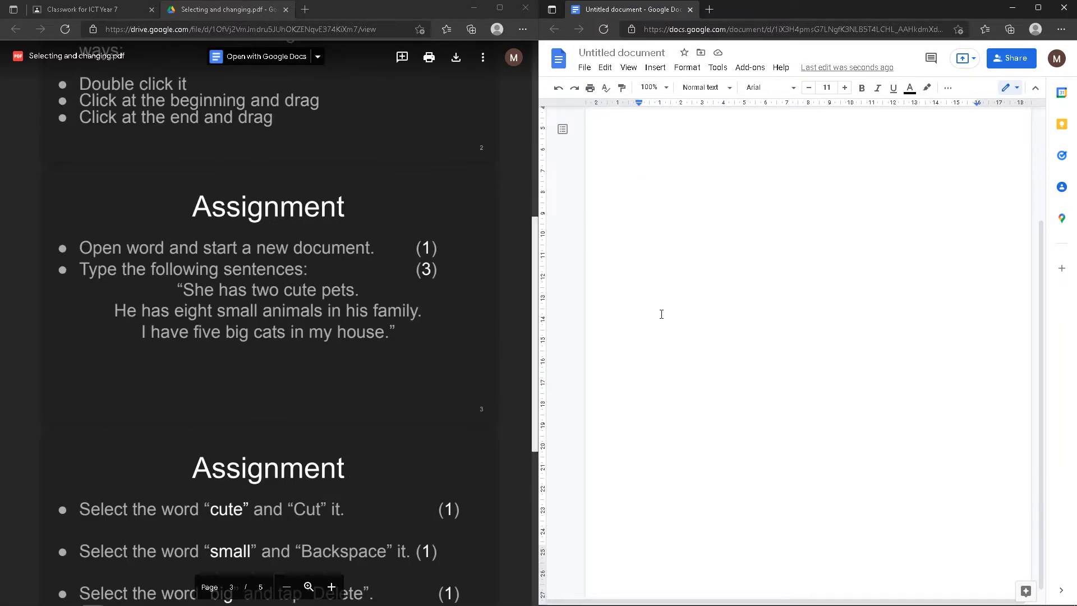
scroll(367, 298, up, 2)
scroll(367, 298, up, 5)
scroll(356, 303, down, 7)
scroll(319, 241, up, 4)
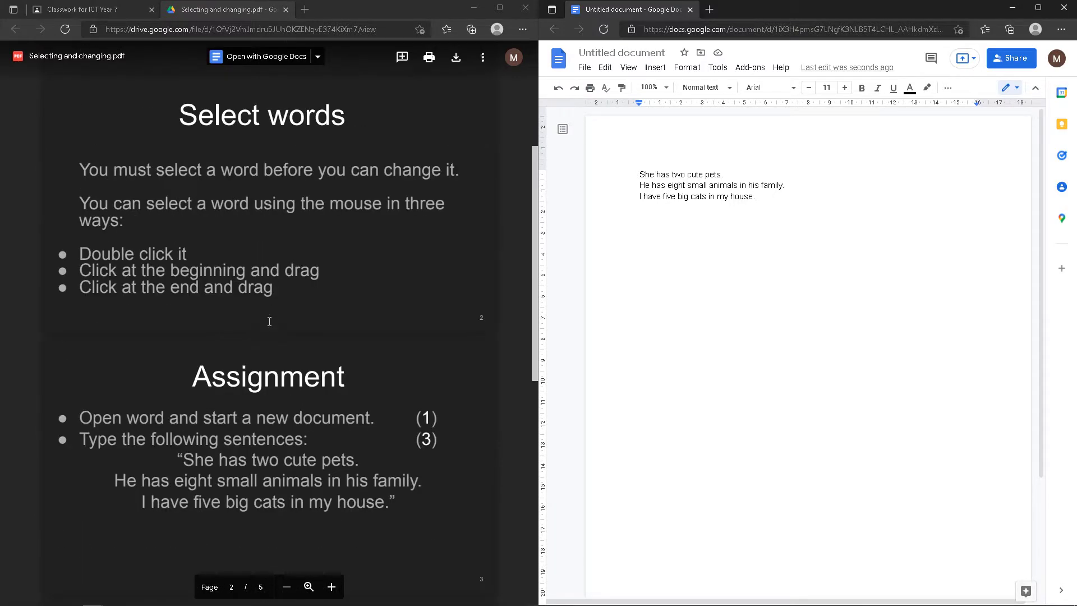
scroll(331, 441, down, 2)
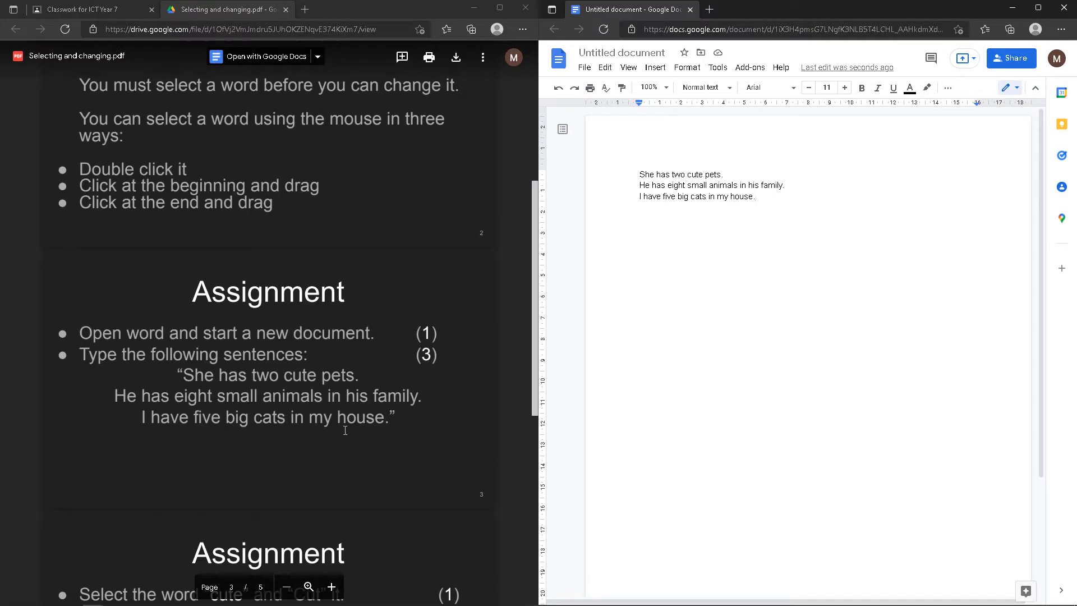
scroll(331, 441, down, 6)
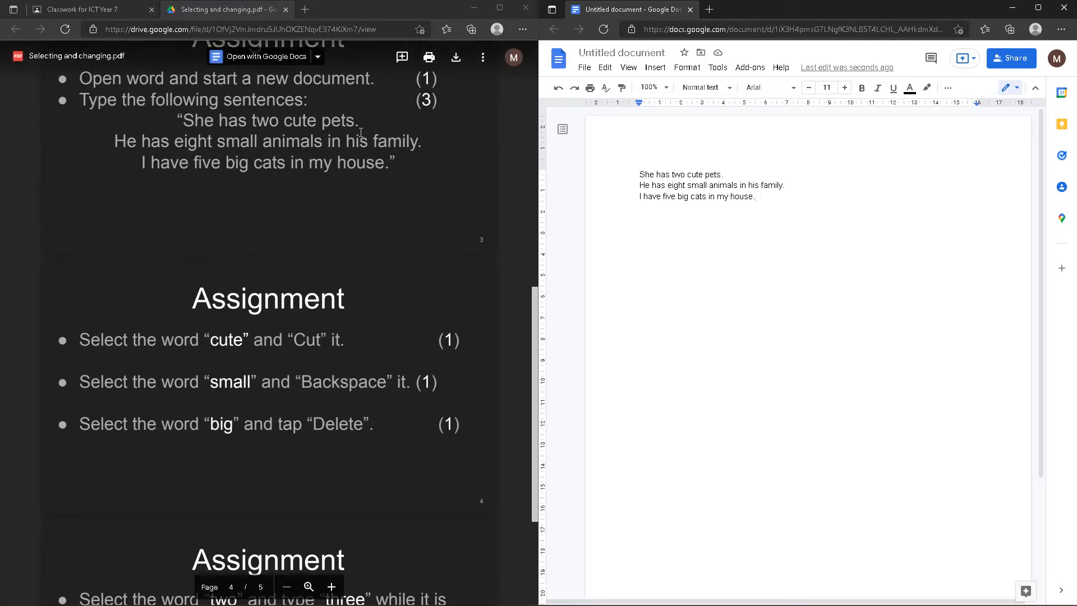
scroll(285, 355, down, 2)
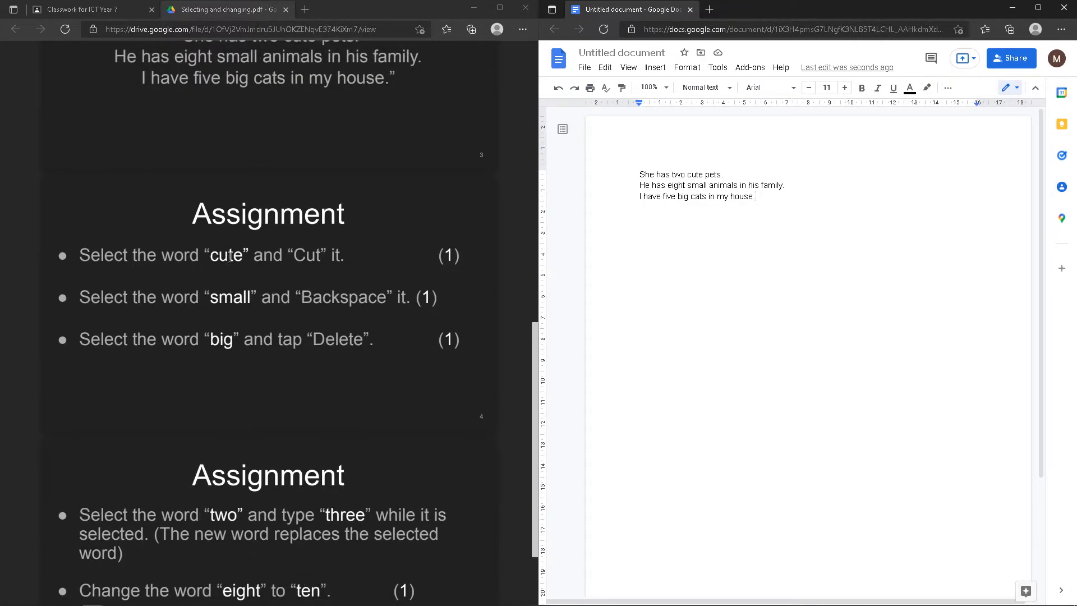
Select the word 'cute' in the first sentence
double_click(697, 173)
click(743, 187)
mouse_move(705, 175)
mouse_down()
mouse_move(689, 177)
mouse_move(704, 175)
mouse_up()
click(703, 197)
click(717, 220)
double_click(698, 174)
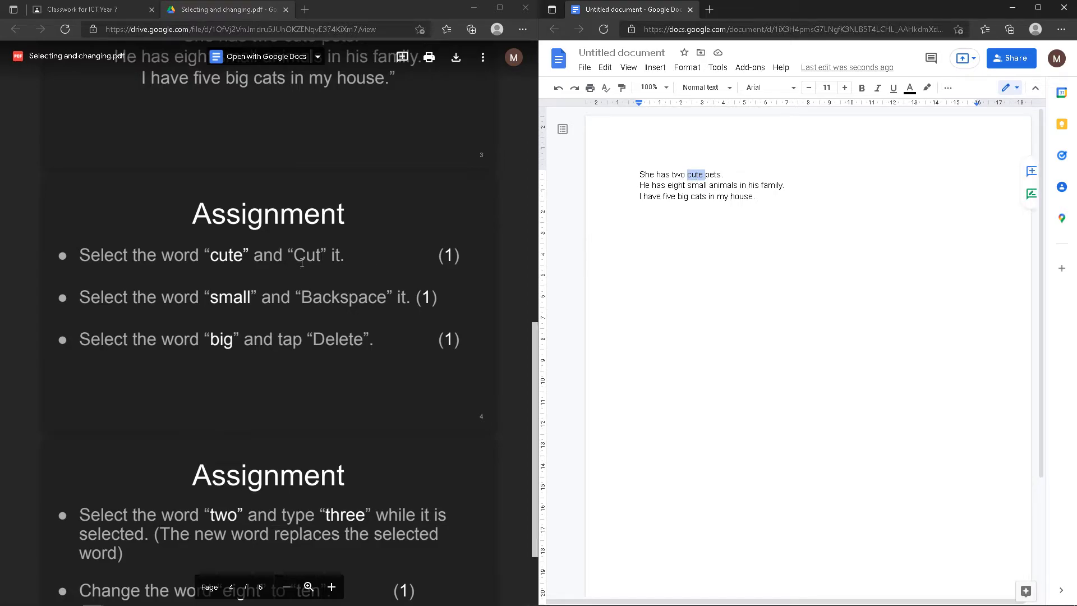
Cut 'cute' using the right-click Cut command
right_click(691, 175)
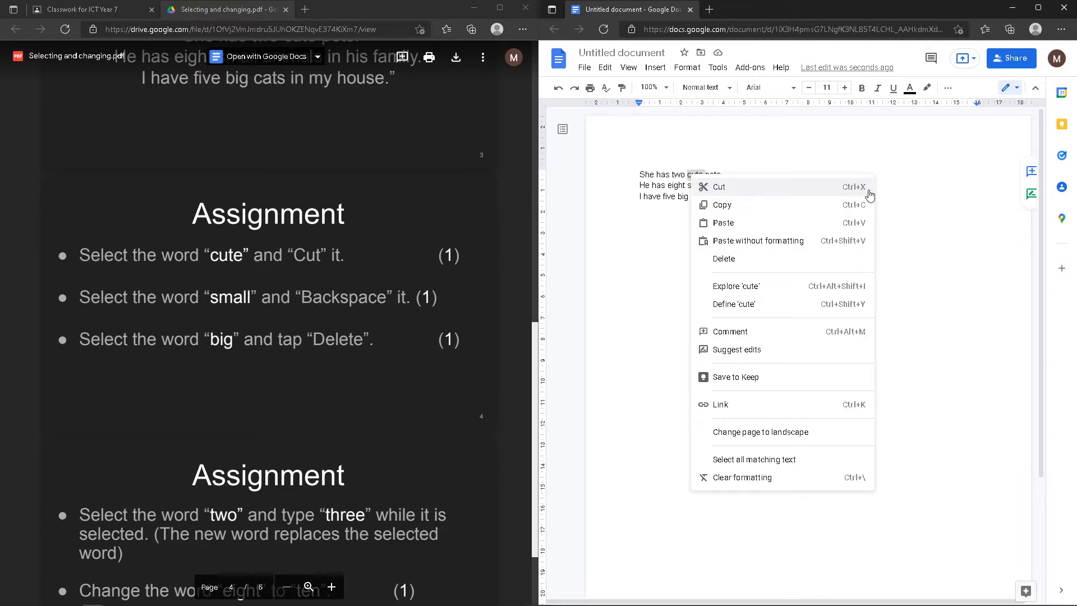
click(687, 176)
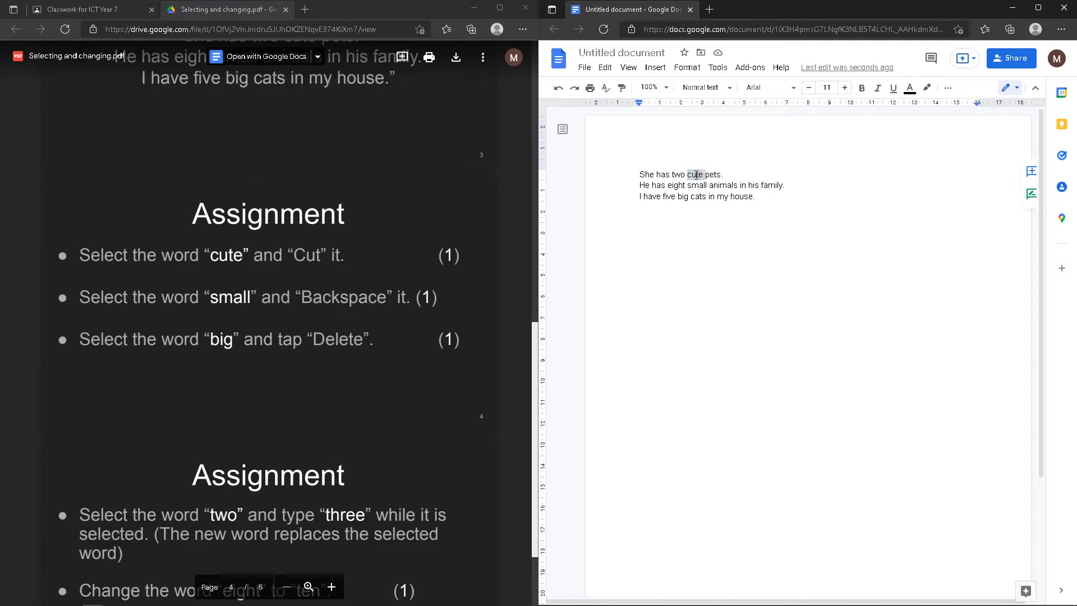
right_click(696, 177)
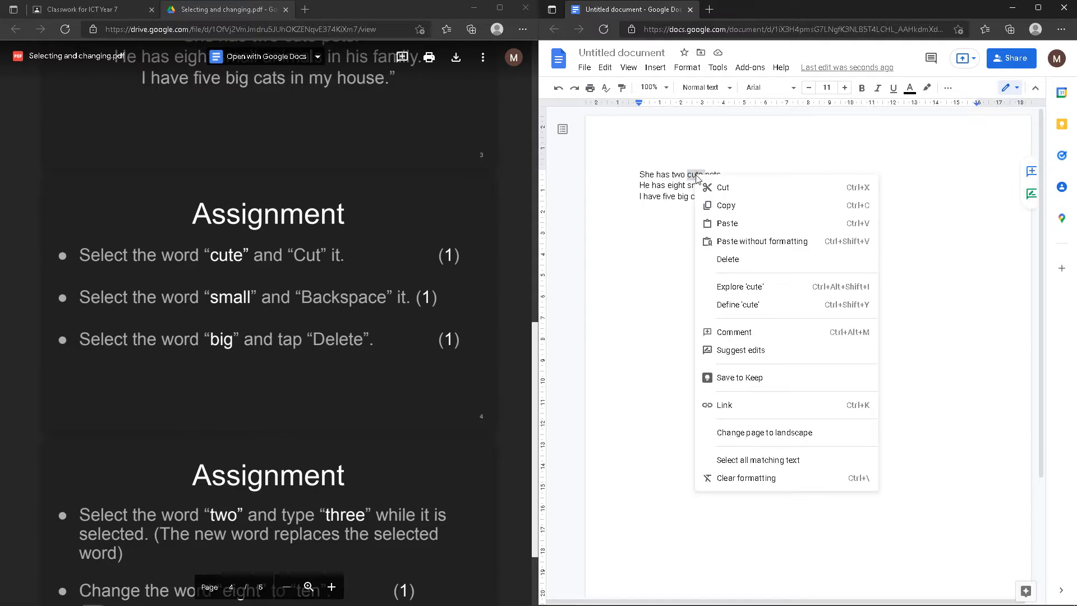
click(749, 191)
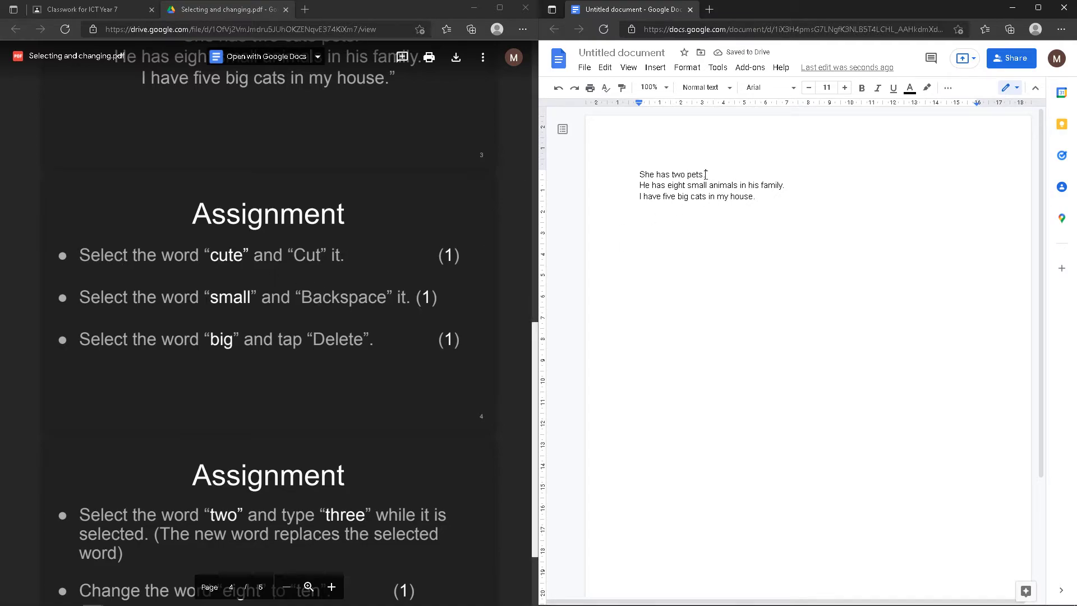
Type and erase 'cute' in the first and third lines, leaving the text unchanged
text(cute)
key(BackSpace)
key(BackSpace)
key(BackSpace)
key(BackSpace)
key(BackSpace)
click(762, 197)
text(cute)
key(BackSpace)
key(BackSpace)
key(BackSpace)
key(BackSpace)
key(BackSpace)
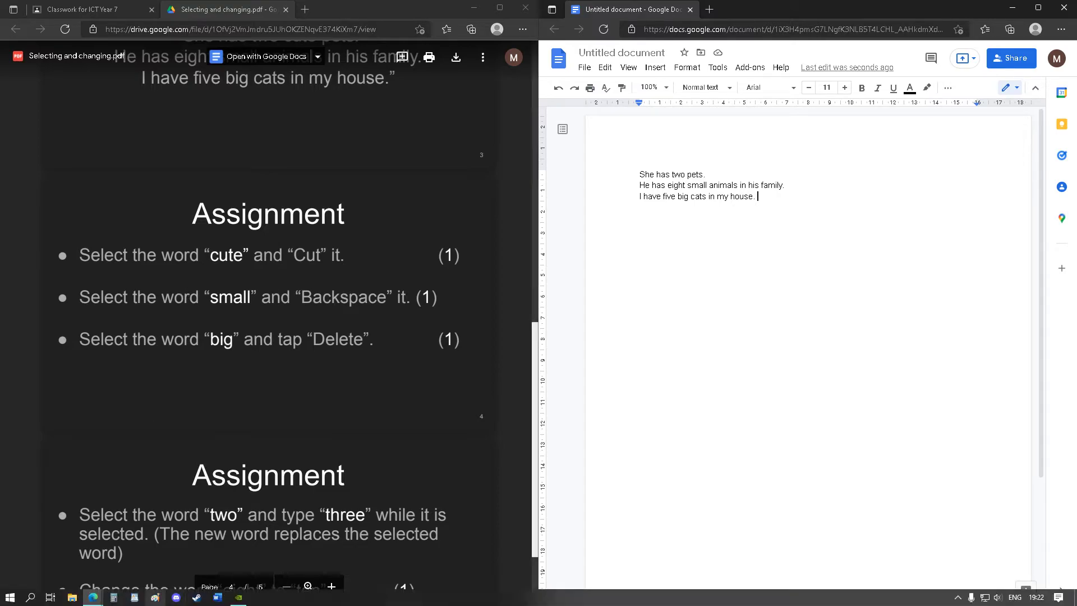
Launch the Windows On-Screen Keyboard from the search box
click(30, 598)
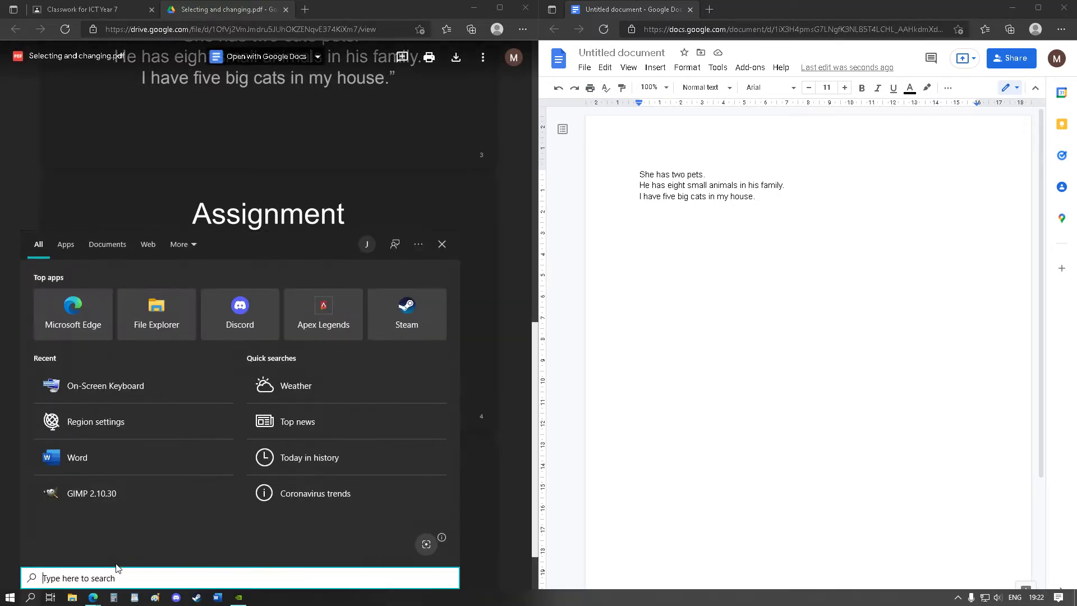
text(on)
key(Return)
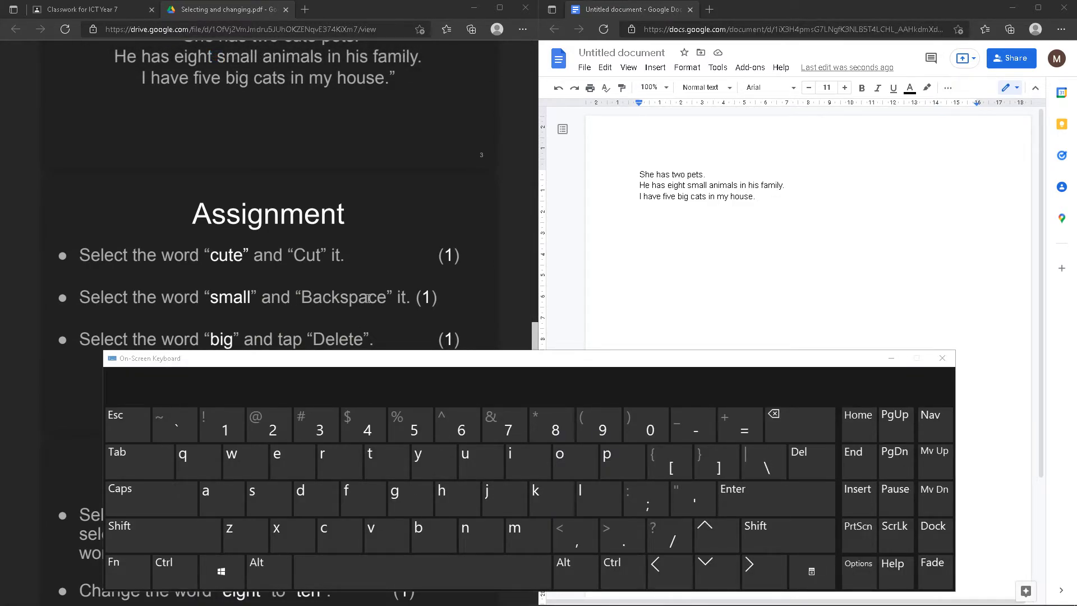
Delete 'small' with on-screen Backspace and 'big' with on-screen Del, then close the keyboard
double_click(698, 185)
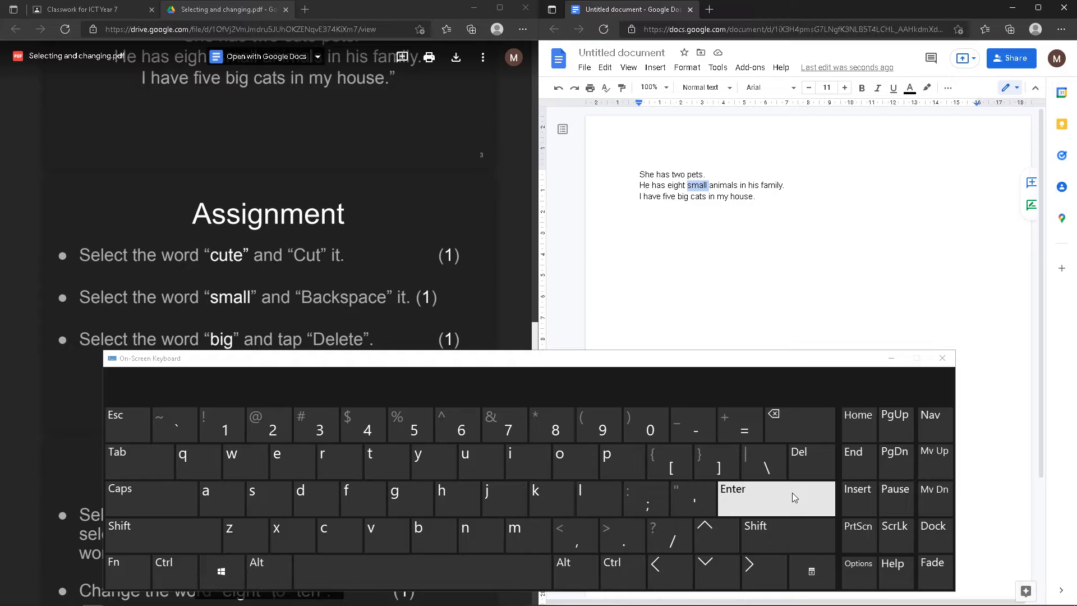
click(793, 426)
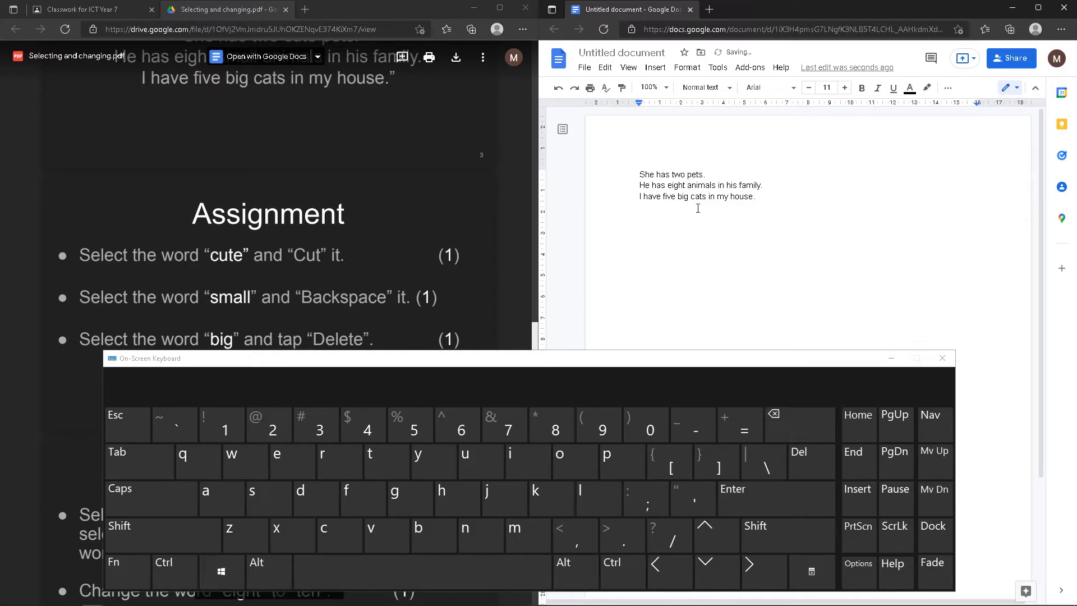
click(762, 195)
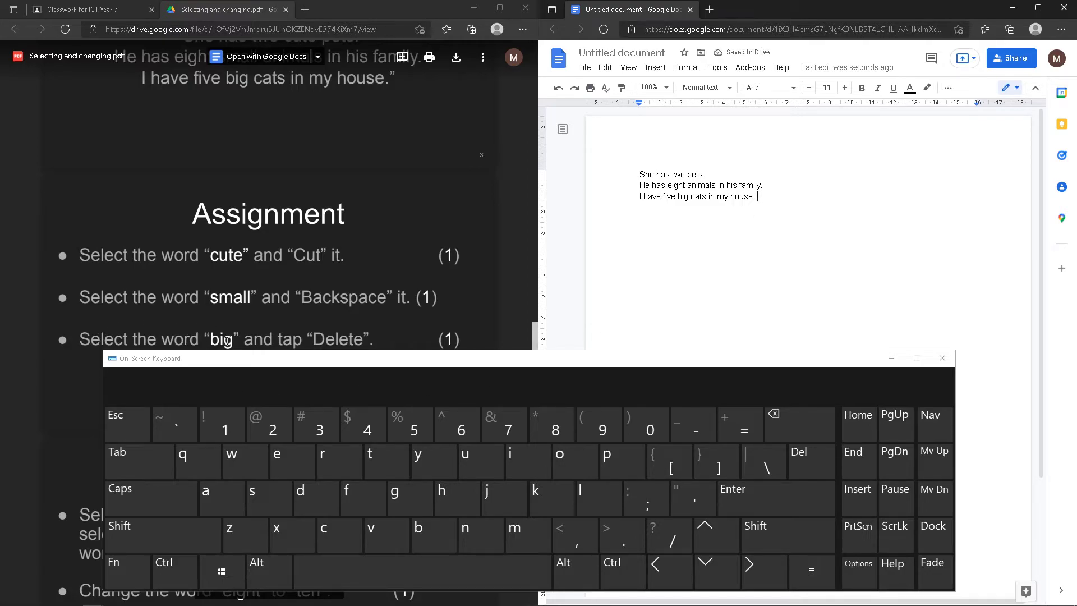
double_click(684, 196)
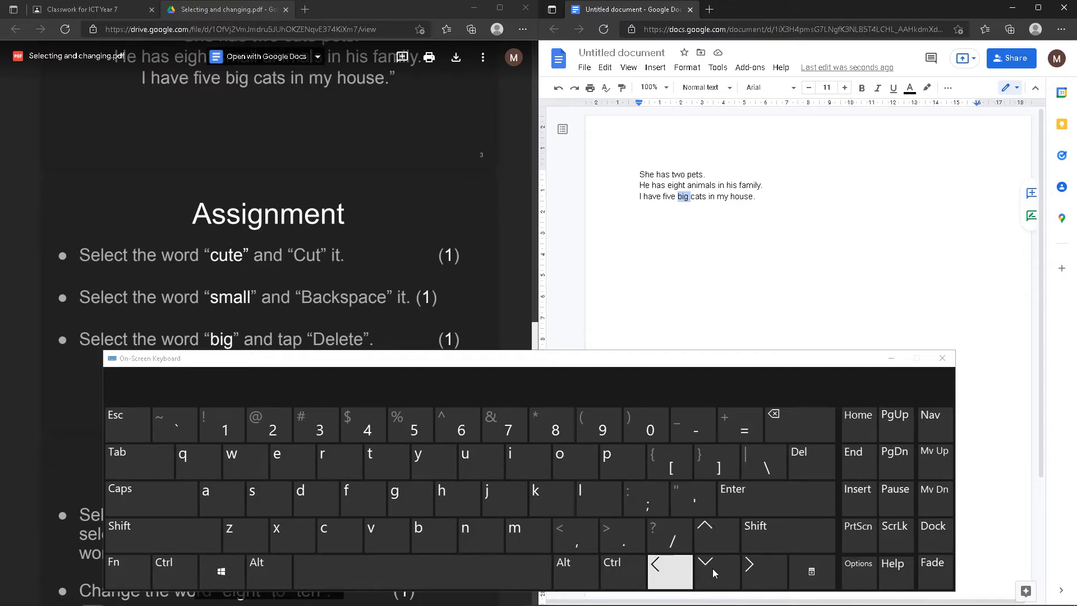
click(815, 463)
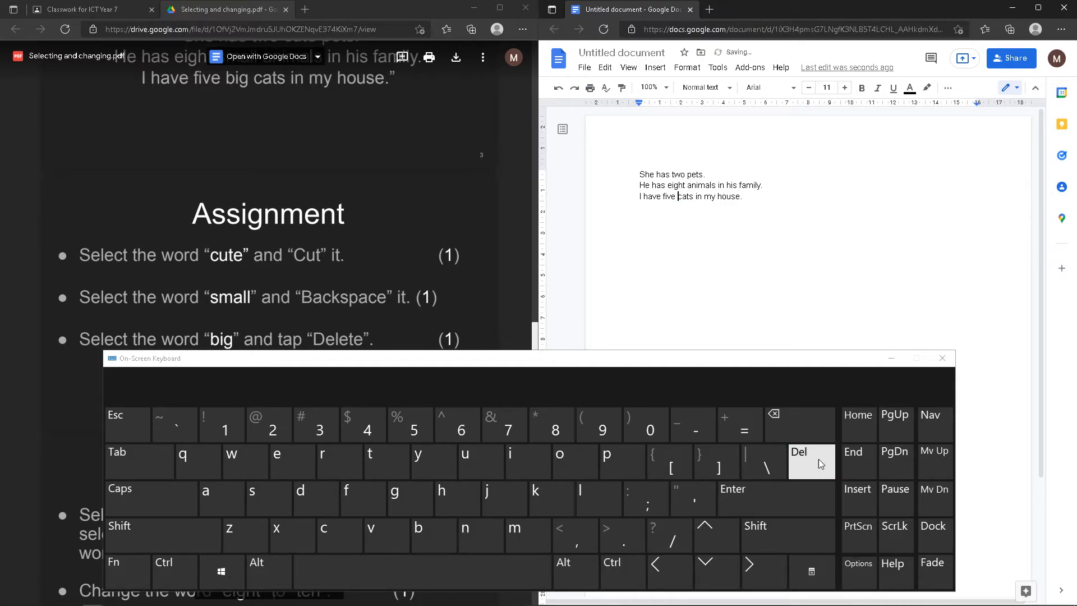
click(943, 358)
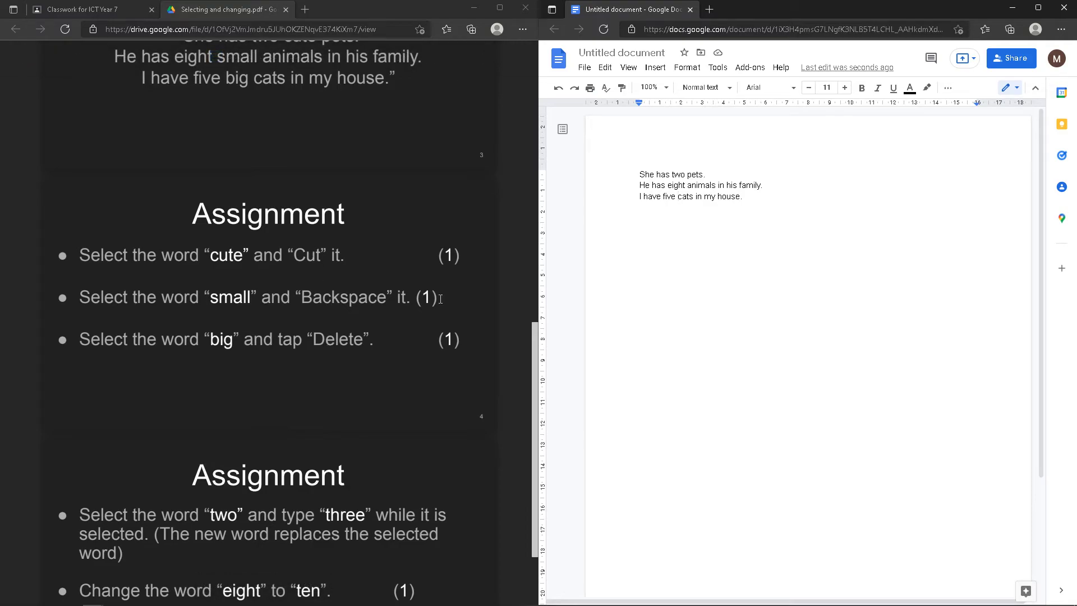
Replace 'two' with 'three' so the first line reads 'She has three pets.'
scroll(351, 340, down, 2)
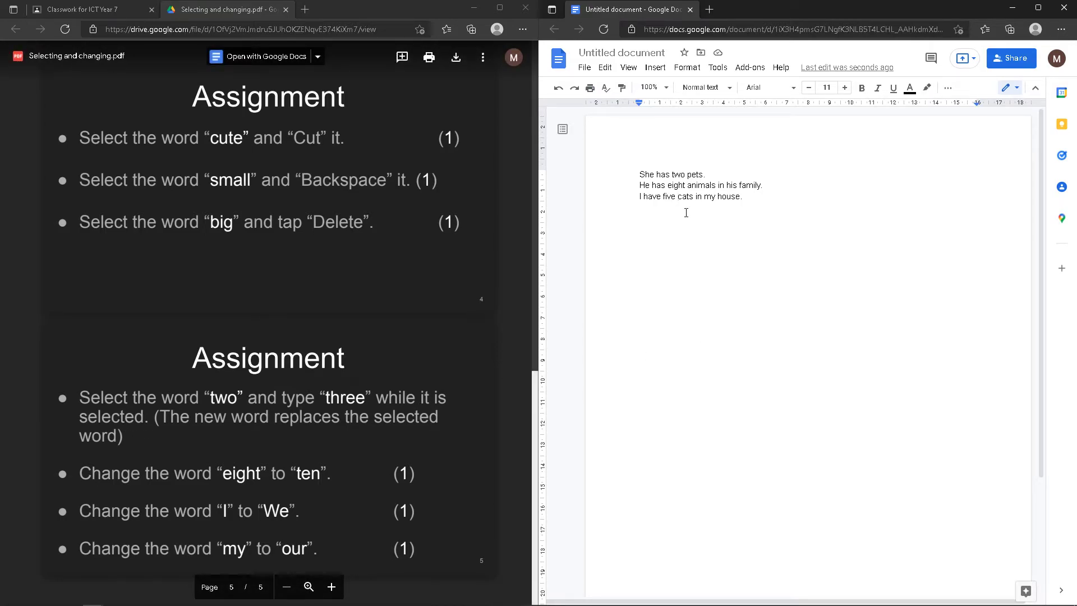
double_click(679, 175)
text(three)
Delete 'animals' letter by letter and by selection, retyping it each time
double_click(707, 187)
click(706, 187)
key(BackSpace)
key(BackSpace)
key(BackSpace)
key(BackSpace)
key(BackSpace)
key(BackSpace)
key(BackSpace)
key(BackSpace)
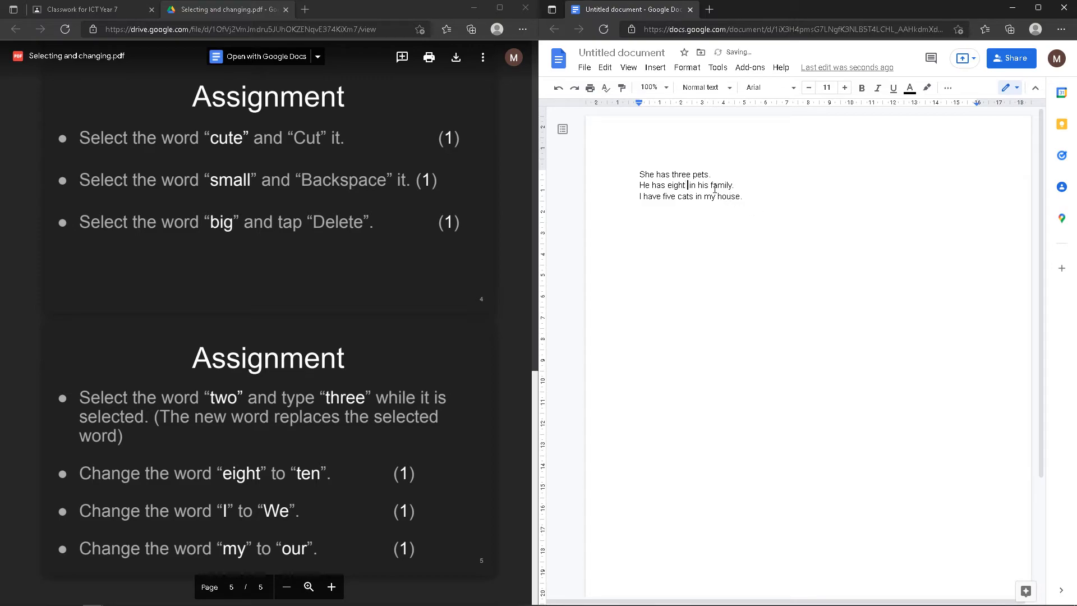
text(animals)
click(737, 197)
double_click(705, 185)
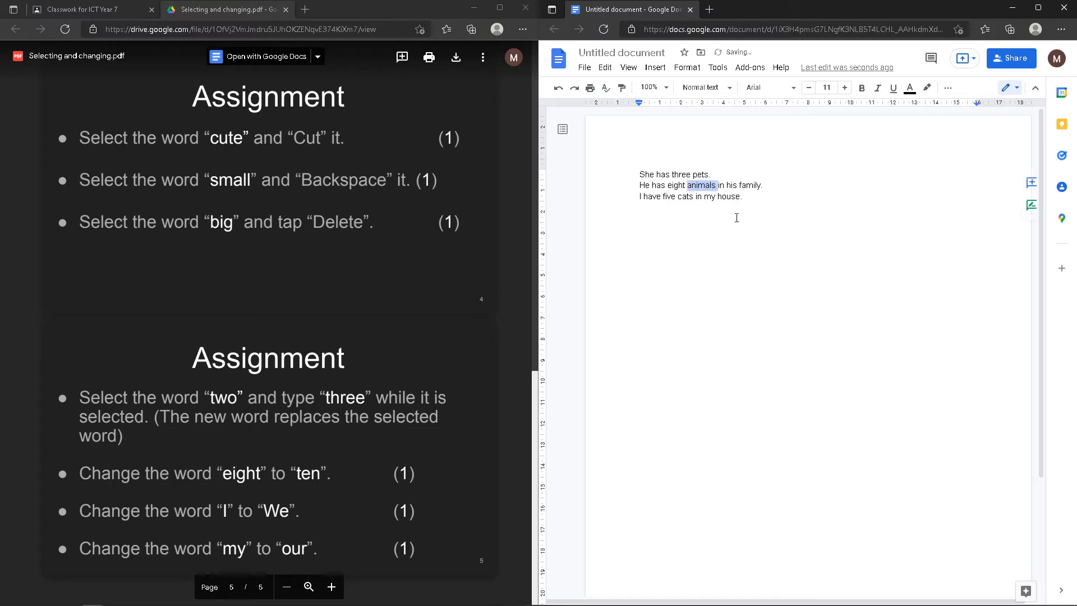
key(BackSpace)
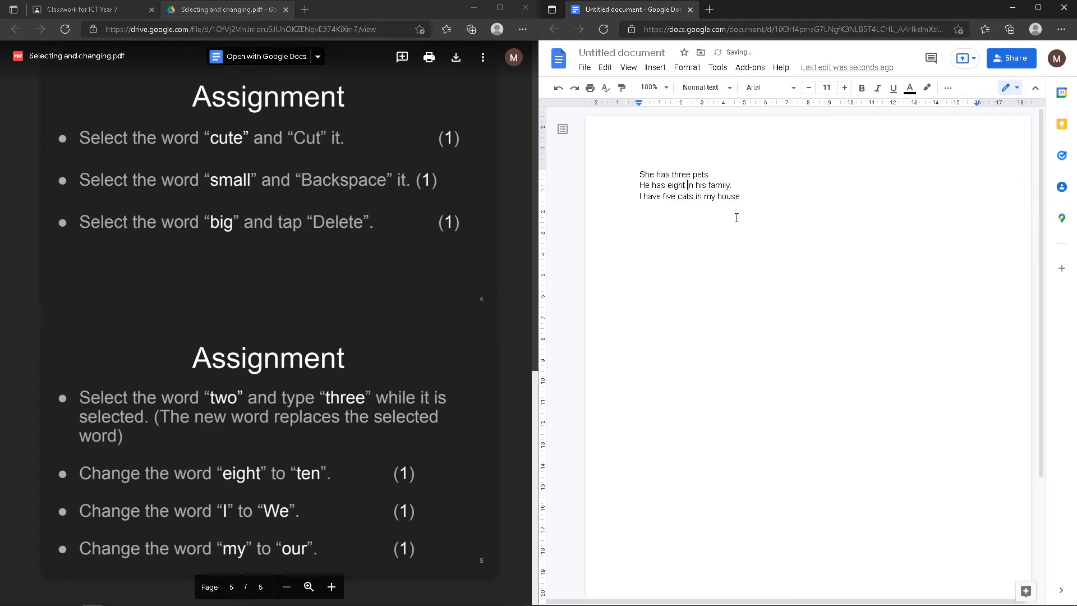
text(animals)
Overtype the selected word to restore 'animals', then clear the document title
double_click(702, 186)
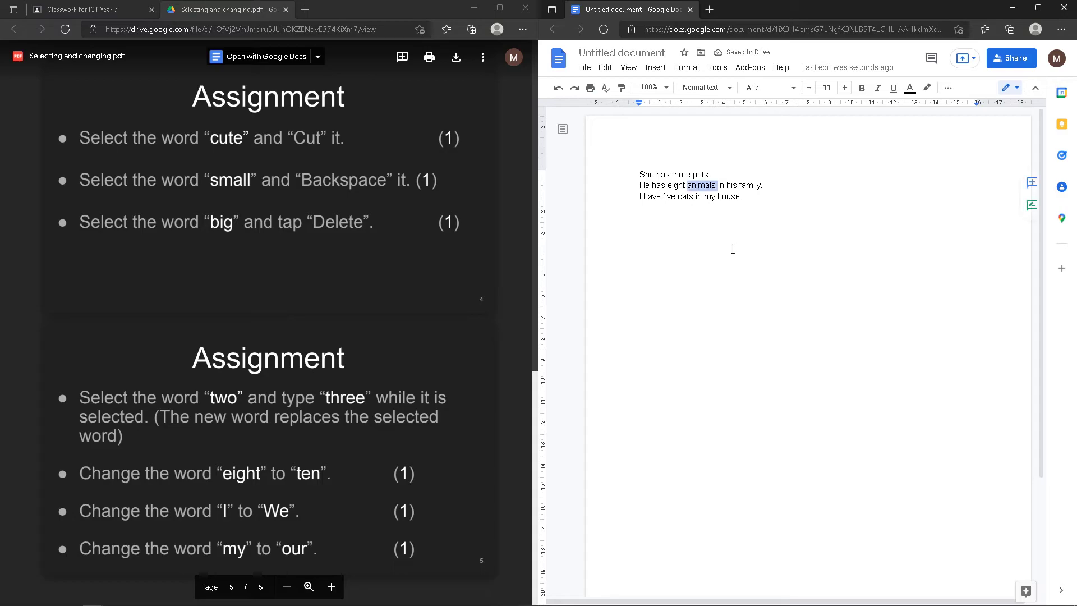
text(animal)
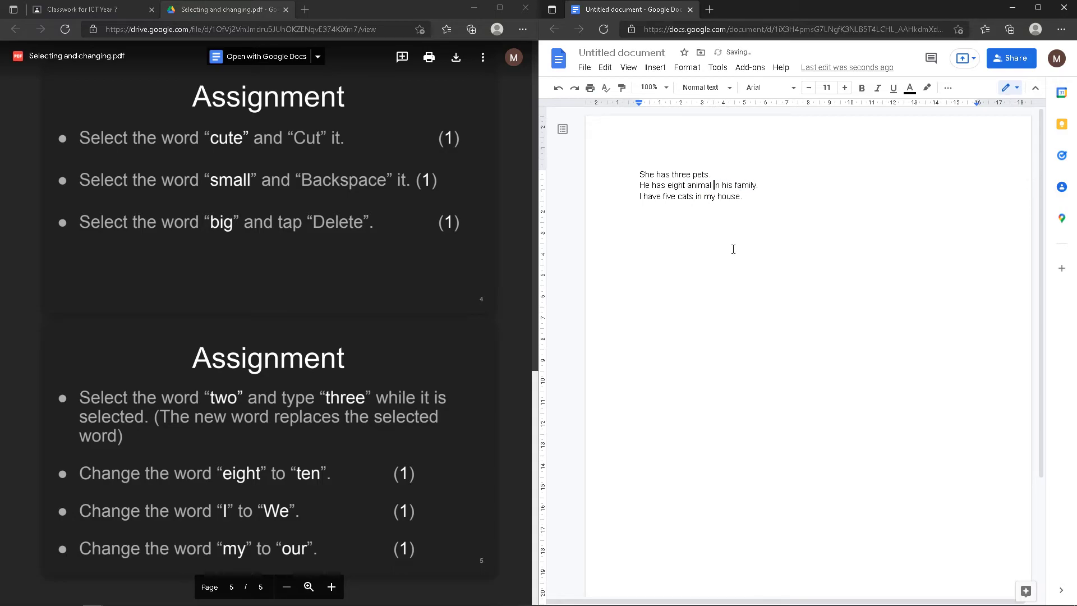
key(BackSpace)
text(s)
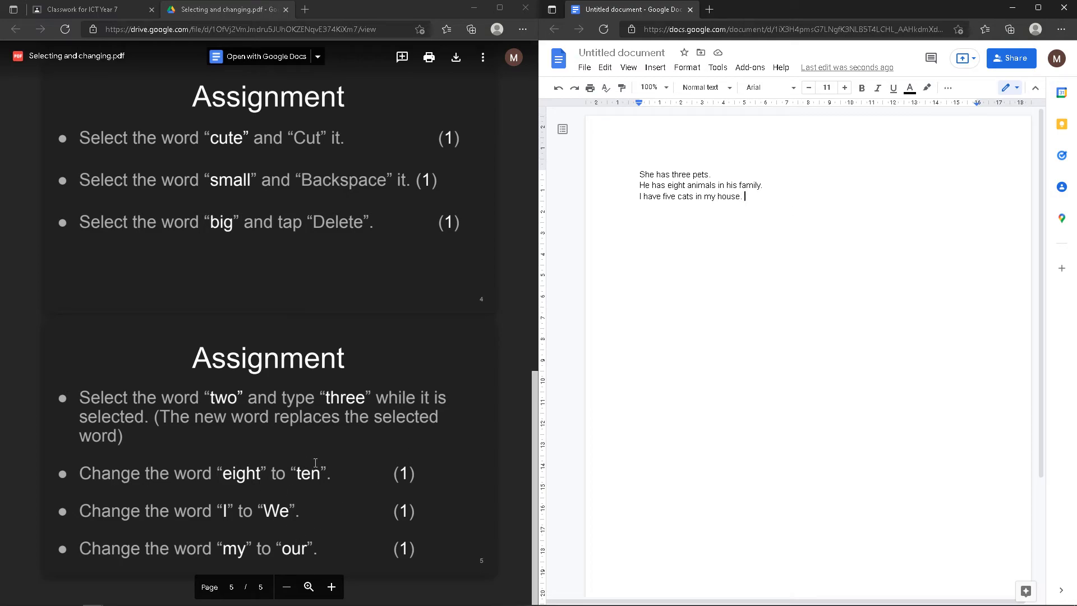
click(636, 51)
key(BackSpace)
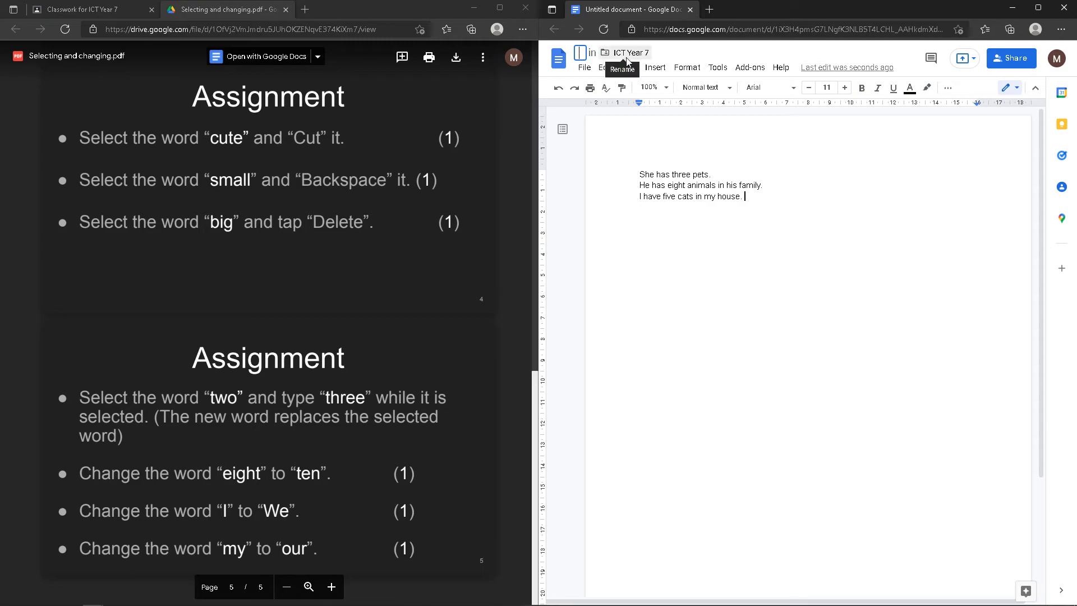
Copy the file name Name_Surname_Selecting_changing from the Classroom assignment instructions
click(96, 12)
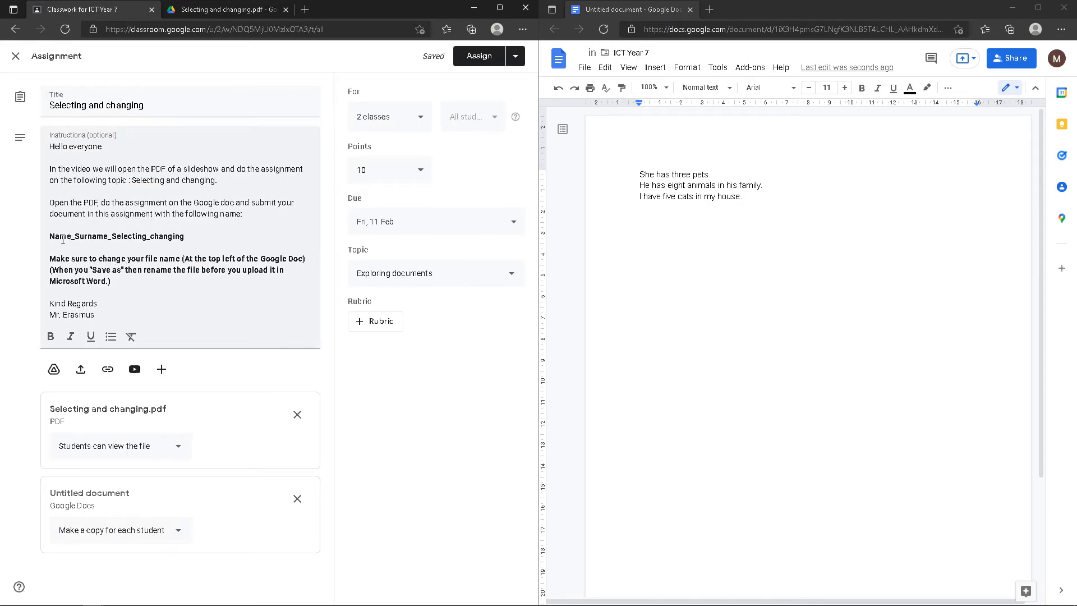
drag(51, 236, 169, 238)
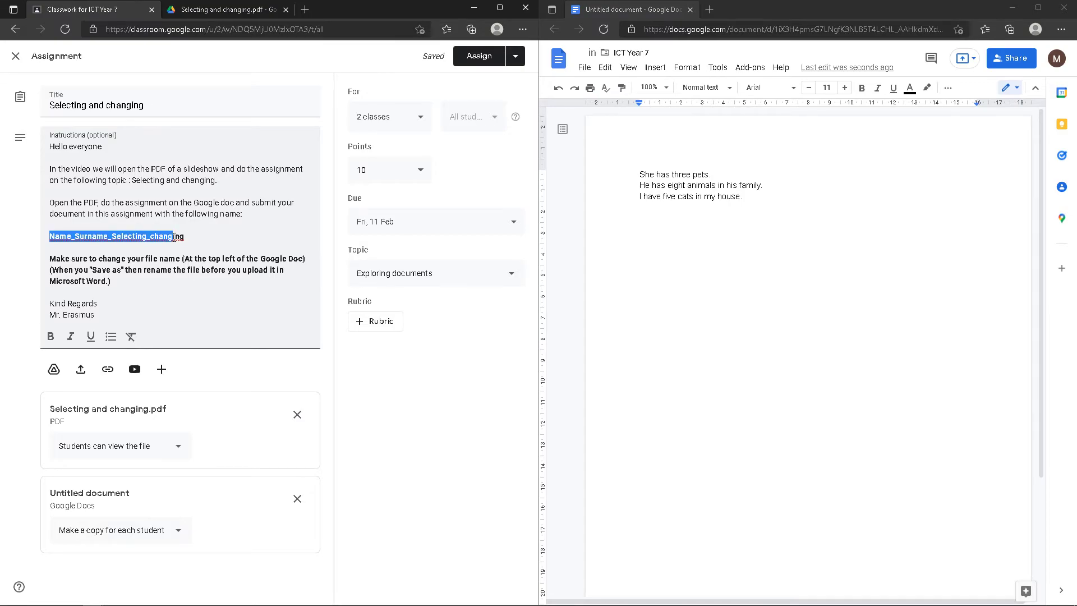
key(ctrl+b)
right_click(158, 238)
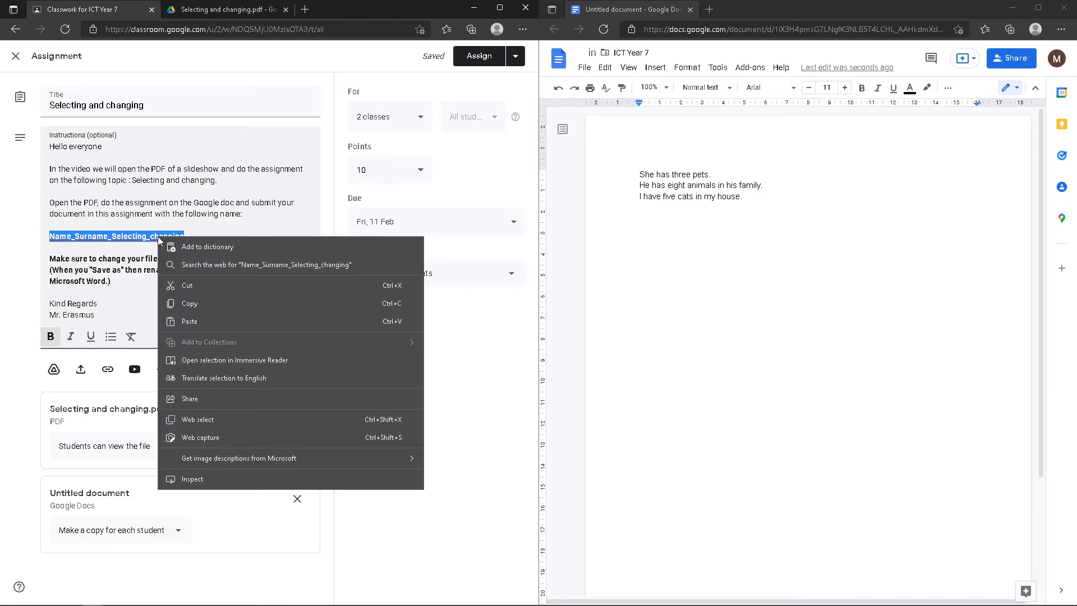
click(202, 303)
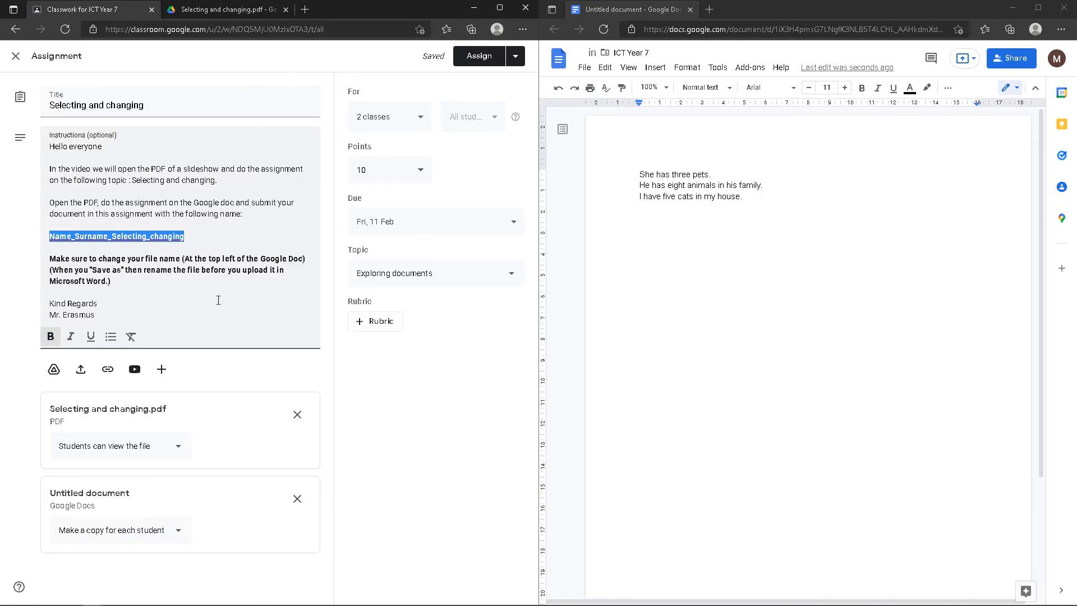
click(620, 53)
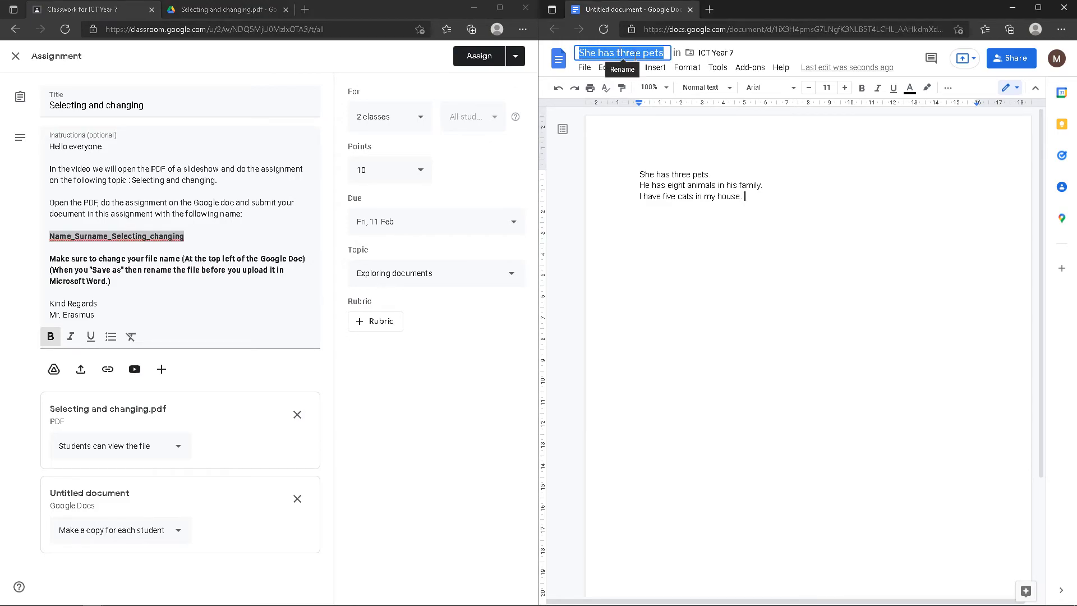
Paste Name_Surname_Selecting_changing as the title, replacing Name and Surname with the student's first name and surname
right_click(599, 53)
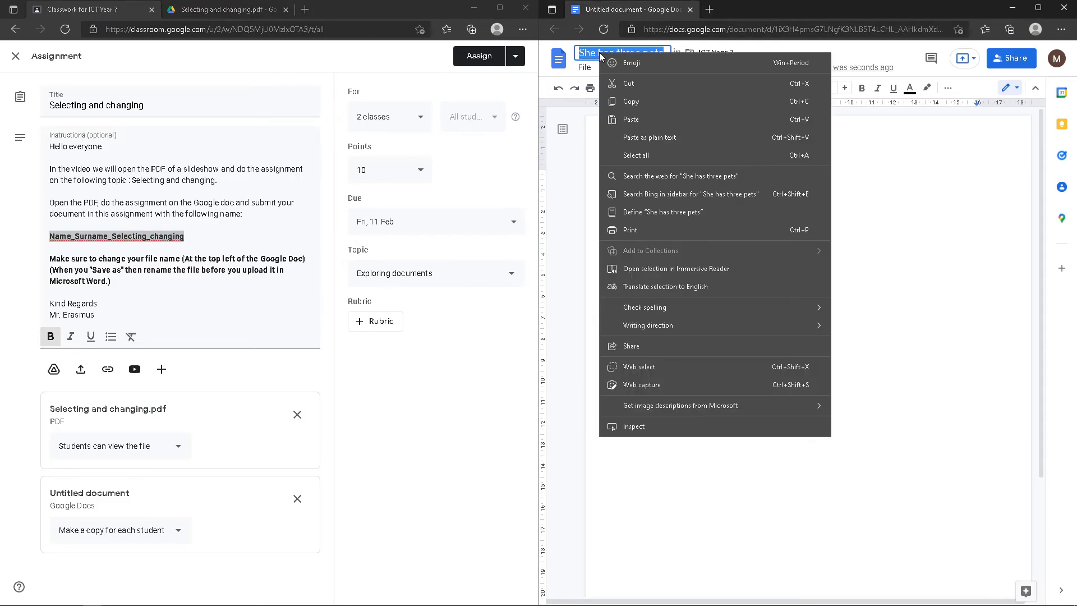
click(647, 117)
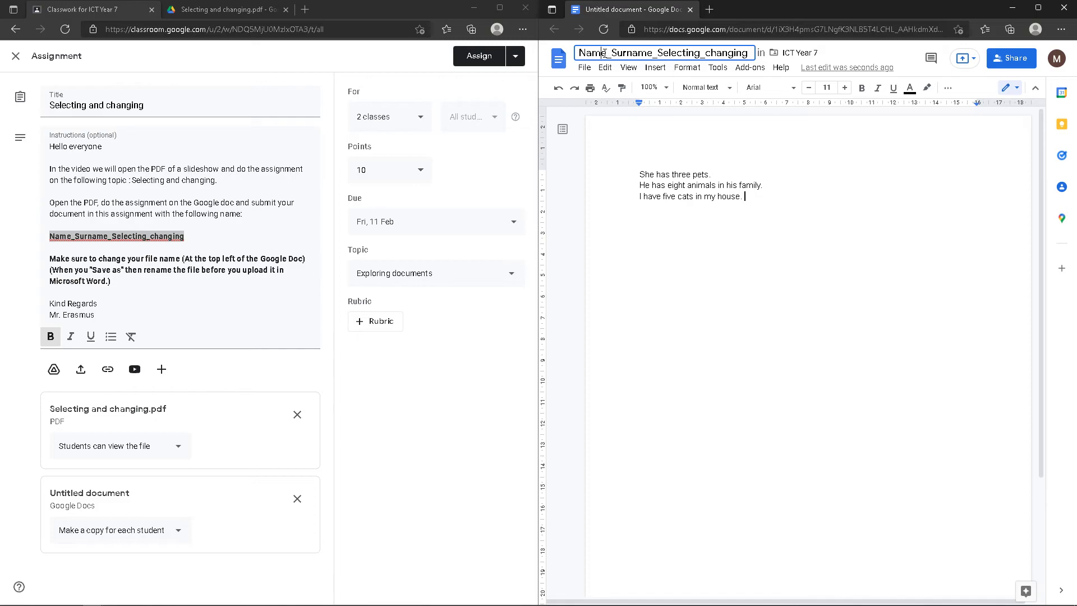
drag(606, 52, 579, 52)
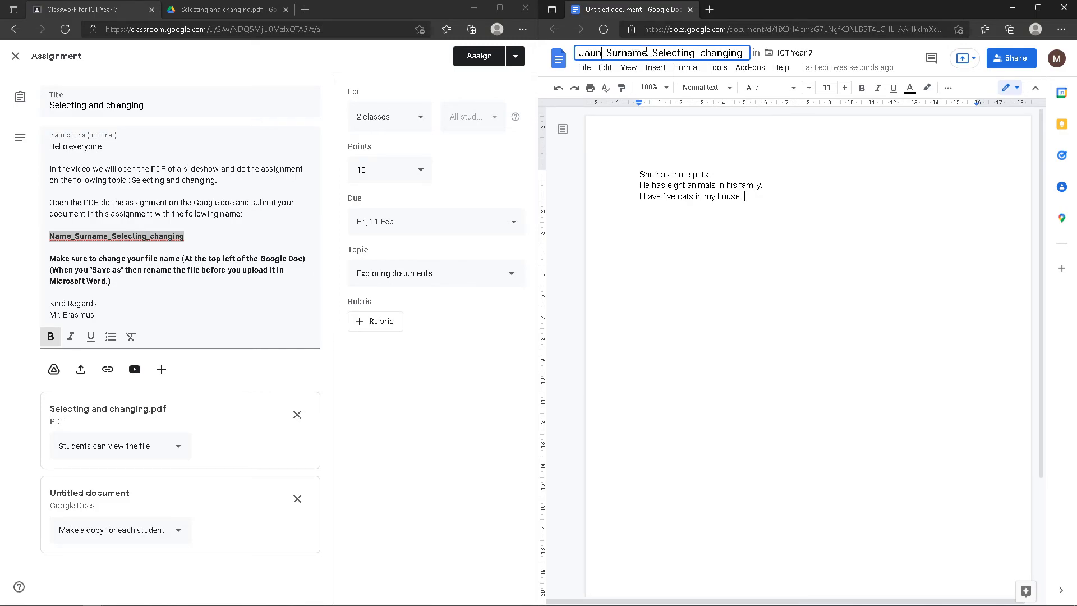
drag(643, 52, 612, 53)
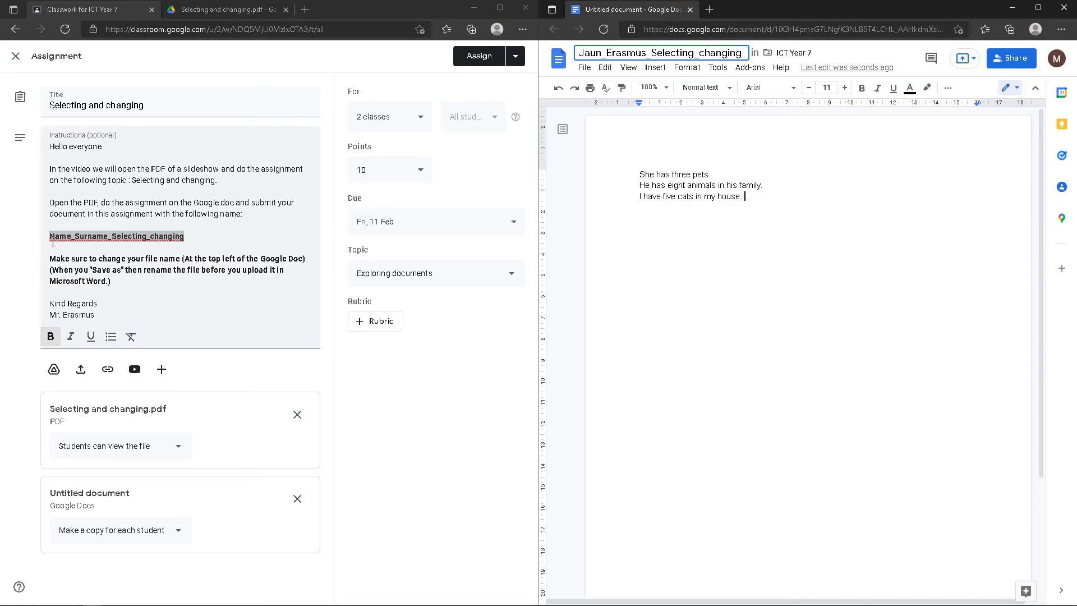
click(774, 244)
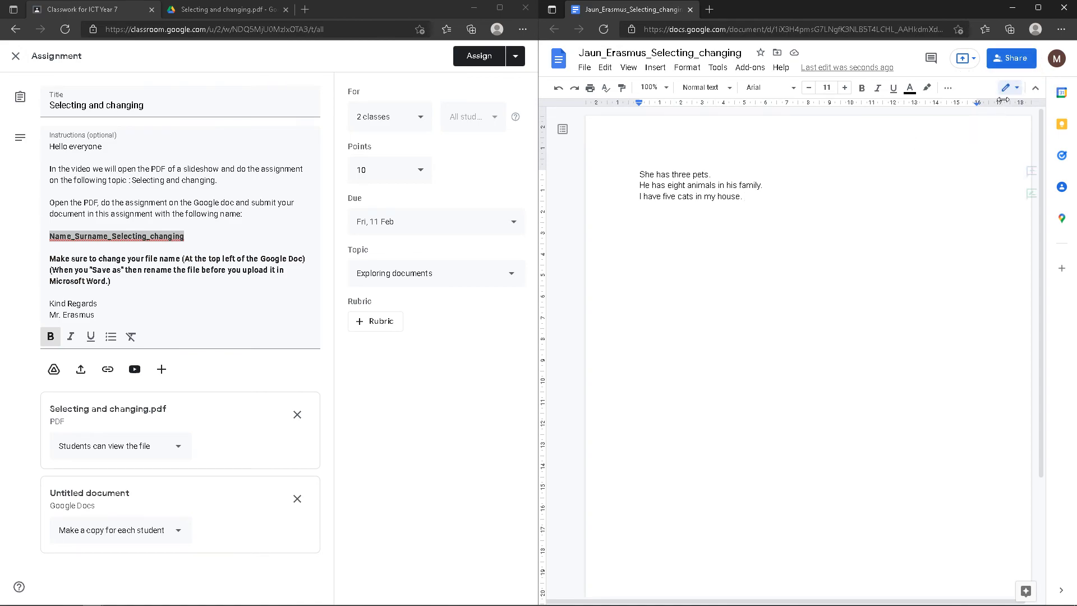
click(587, 72)
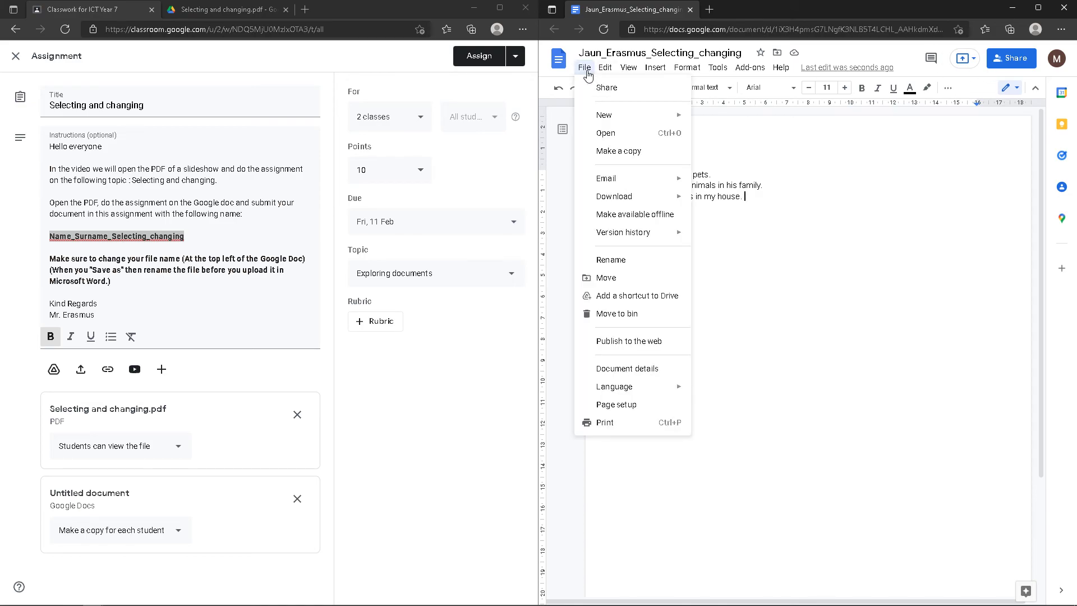
mouse_move(654, 198)
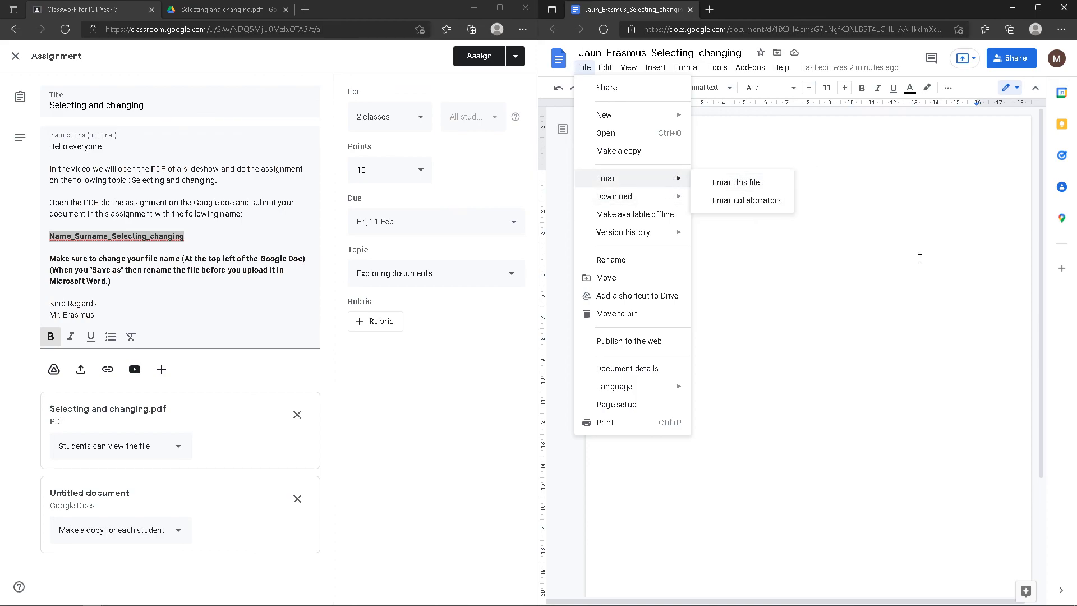
click(758, 301)
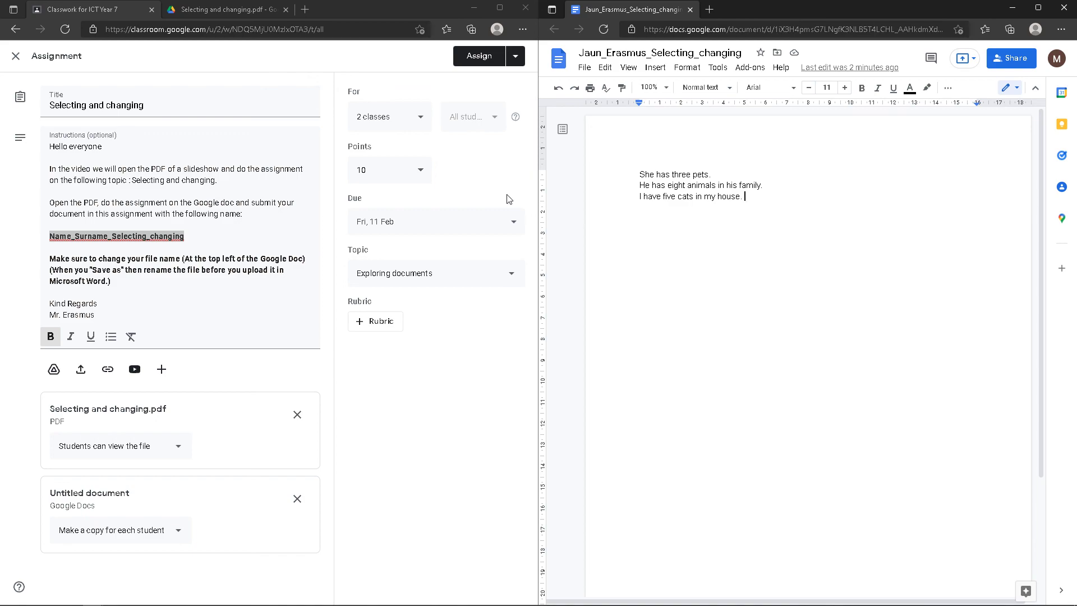